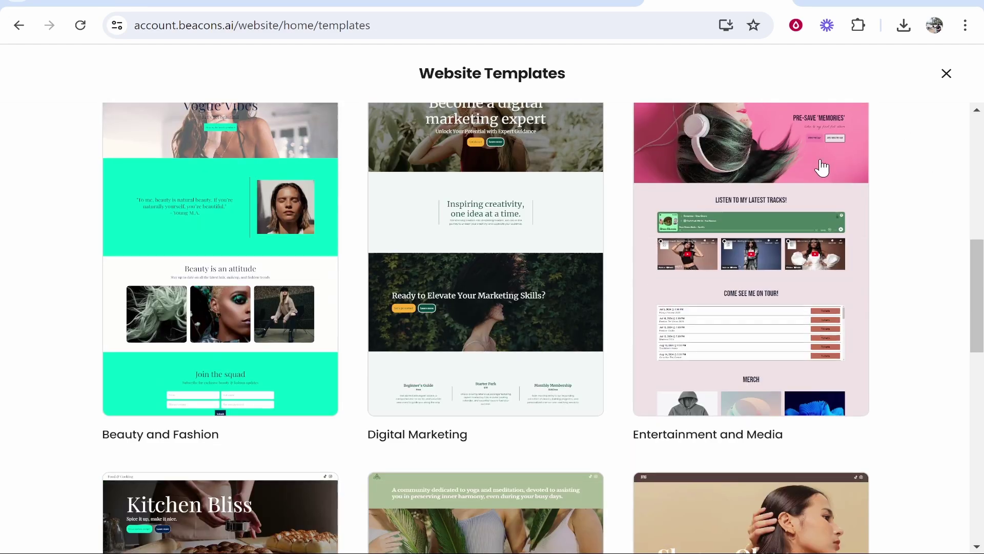
Scroll through the Website Templates gallery categories such as Food and Cooking and Modeling
scroll(602, 282, down, 6)
mouse_move(503, 334)
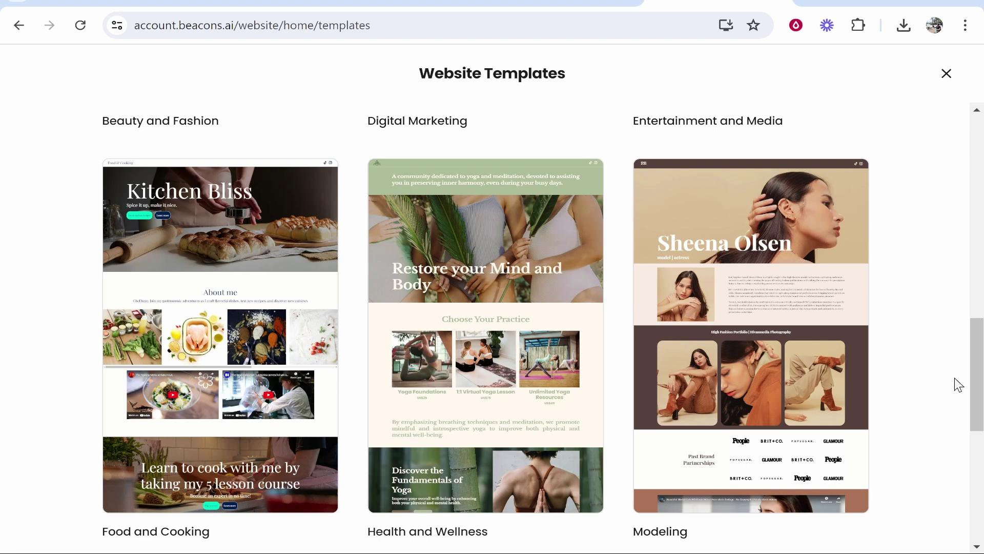
scroll(946, 384, down, 3)
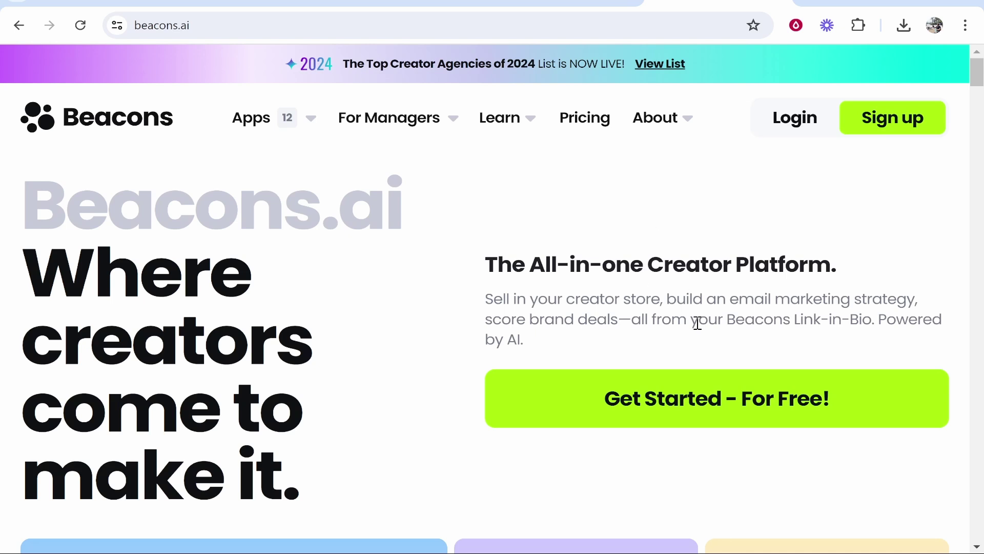
Open the Pricing page and review the paid and Free Plan features
click(584, 124)
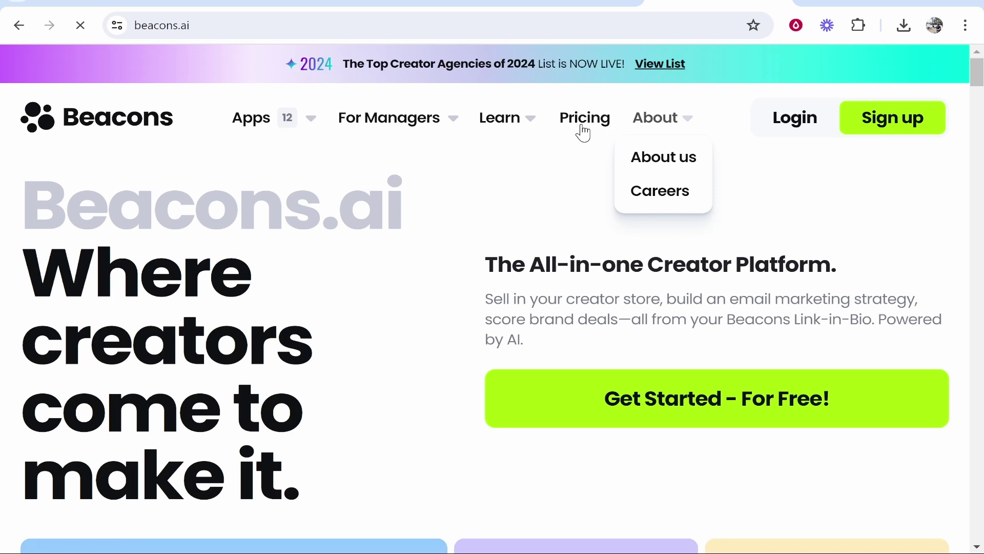
scroll(381, 246, down, 2)
scroll(381, 246, down, 20)
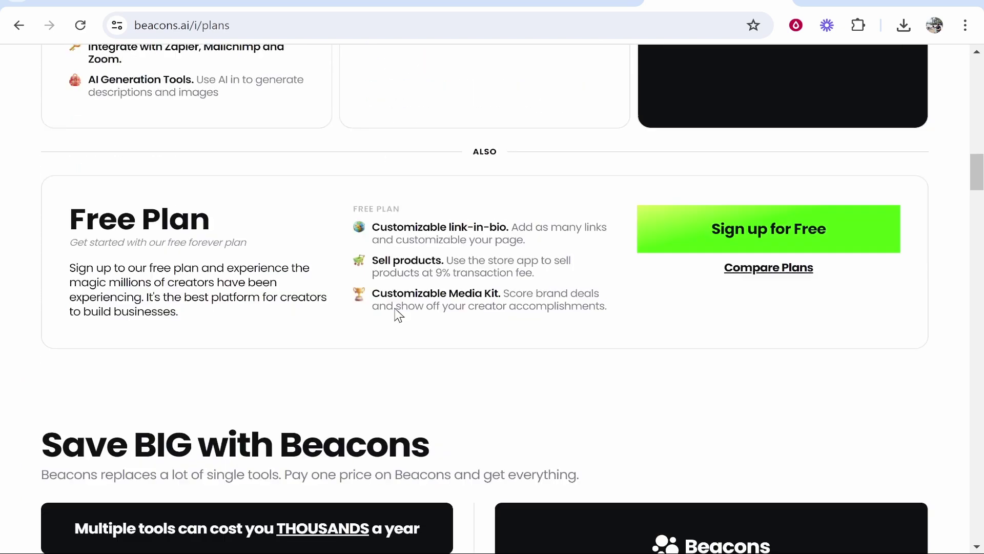
drag(63, 215, 241, 226)
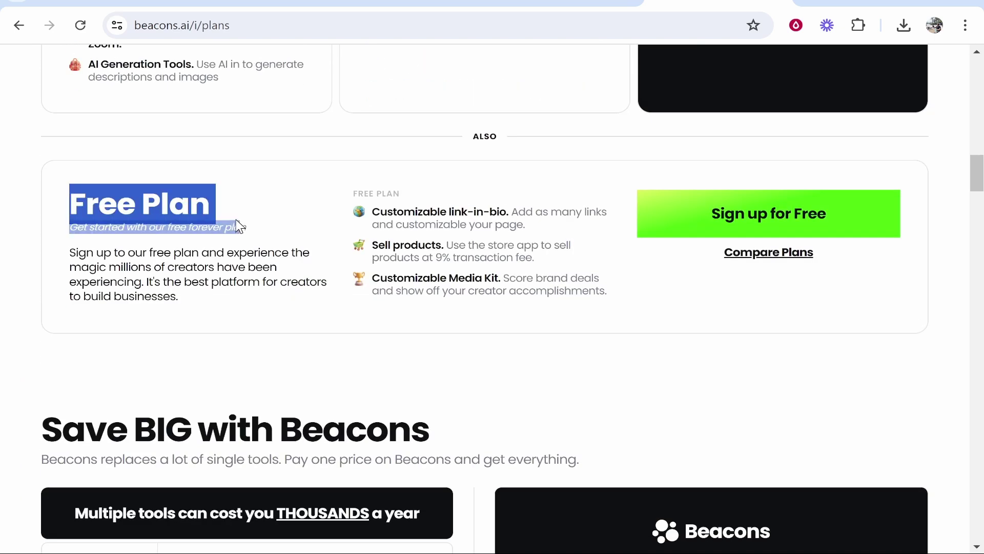
click(576, 224)
drag(386, 210, 433, 208)
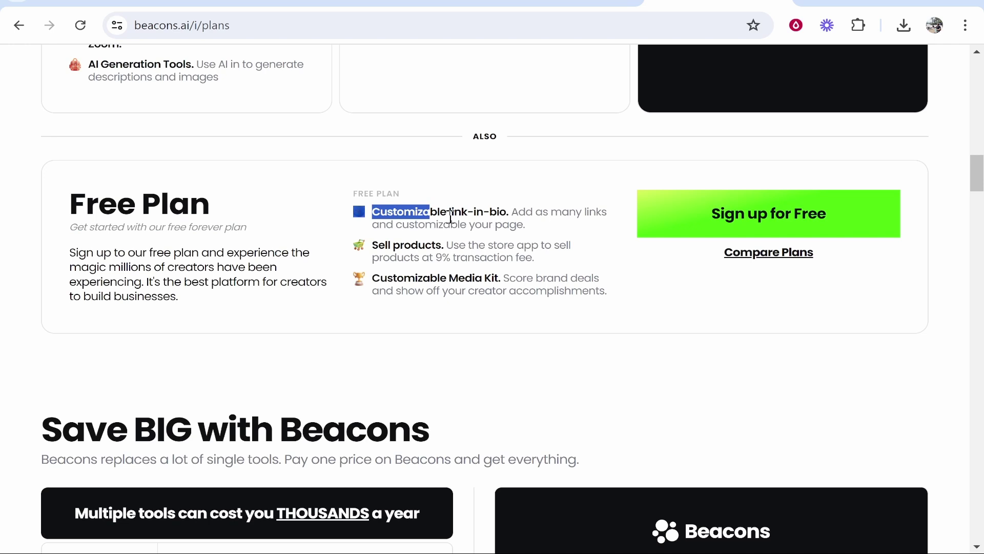
click(438, 239)
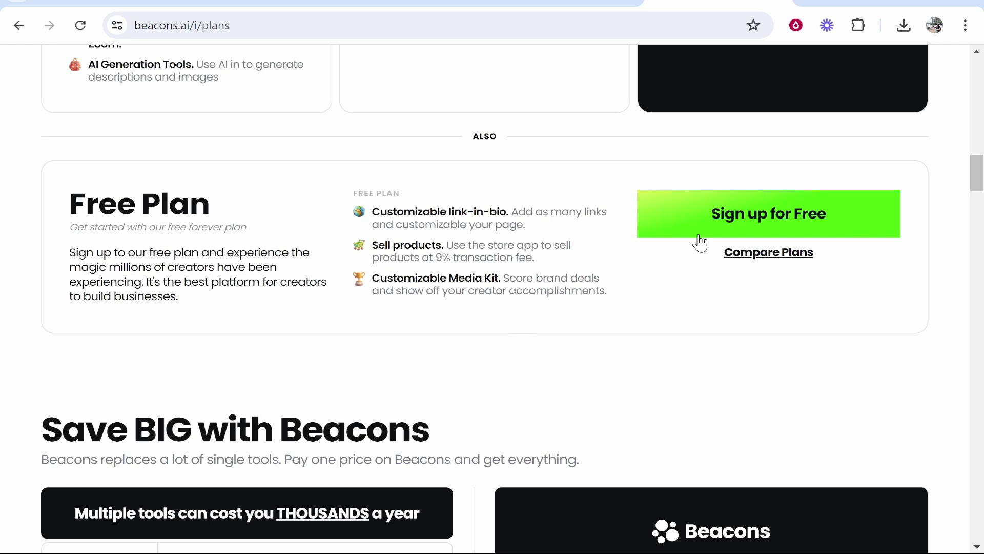
Return to the top of the page and go to the Login page
scroll(926, 505, up, 8)
scroll(226, 413, up, 10)
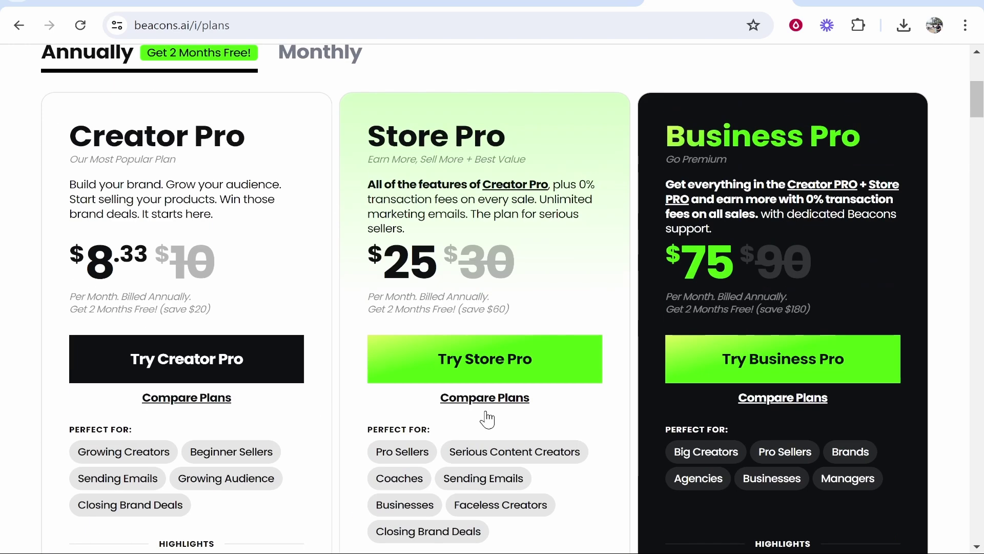
scroll(949, 329, up, 6)
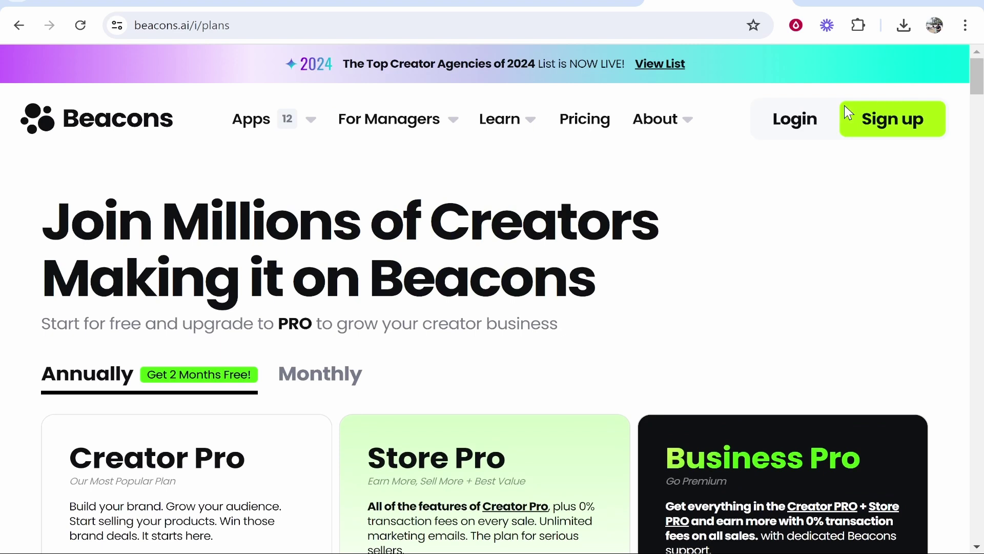
click(792, 137)
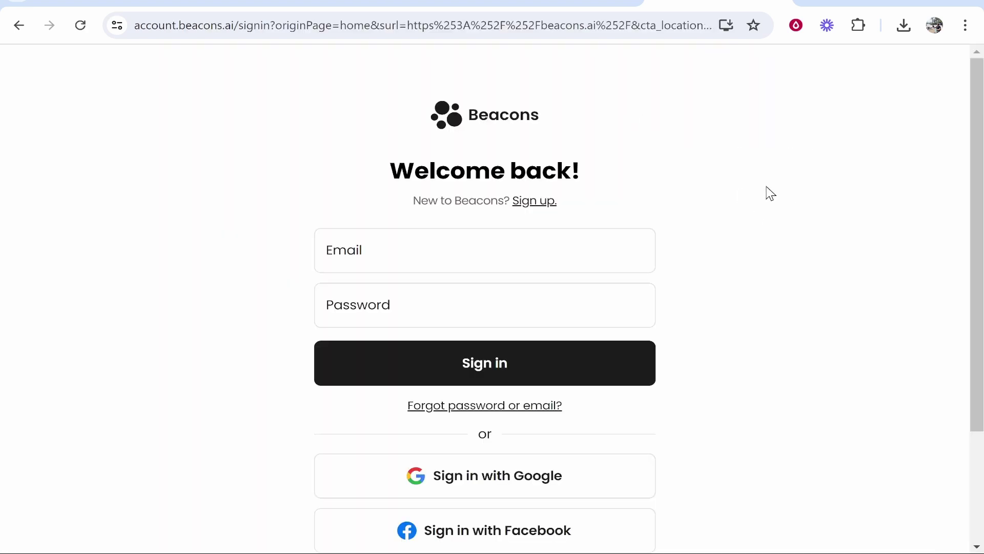
Sign in with the saved account and open the Website builder from the sidebar
click(466, 270)
click(451, 299)
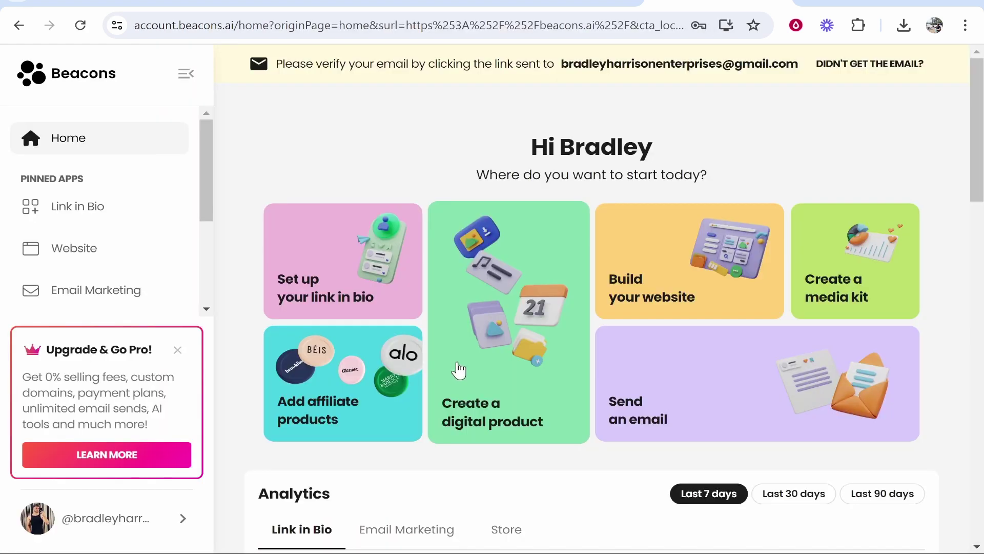
scroll(451, 316, down, 2)
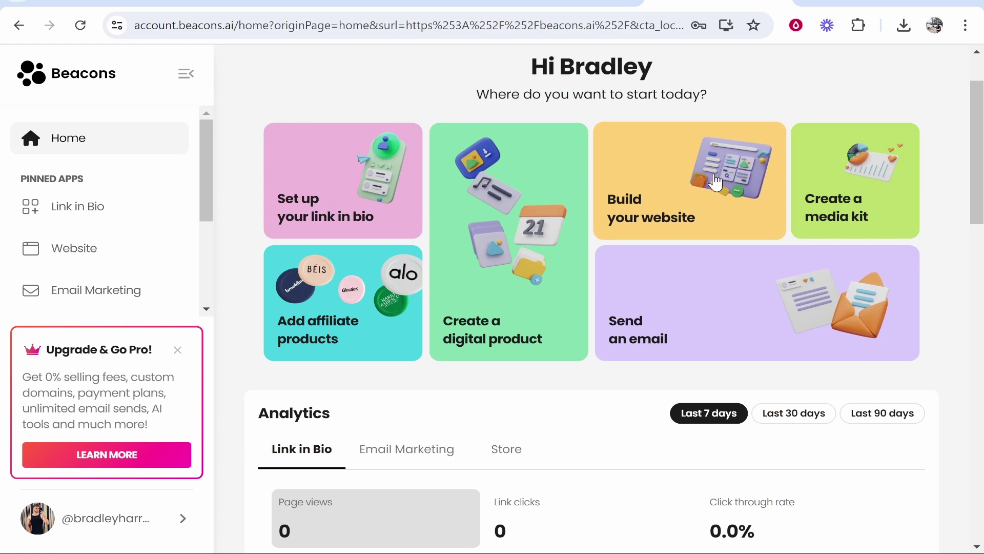
scroll(61, 218, down, 2)
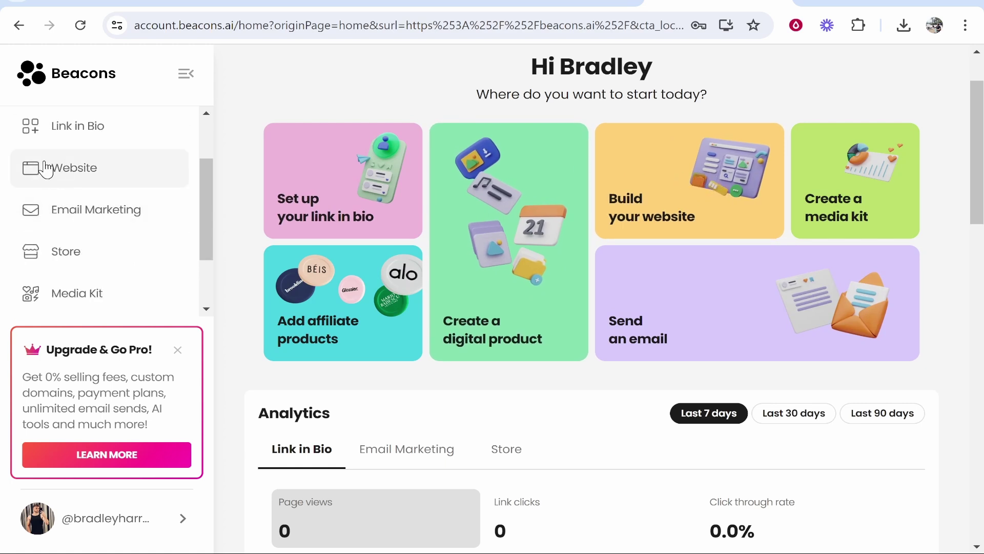
scroll(48, 128, up, 2)
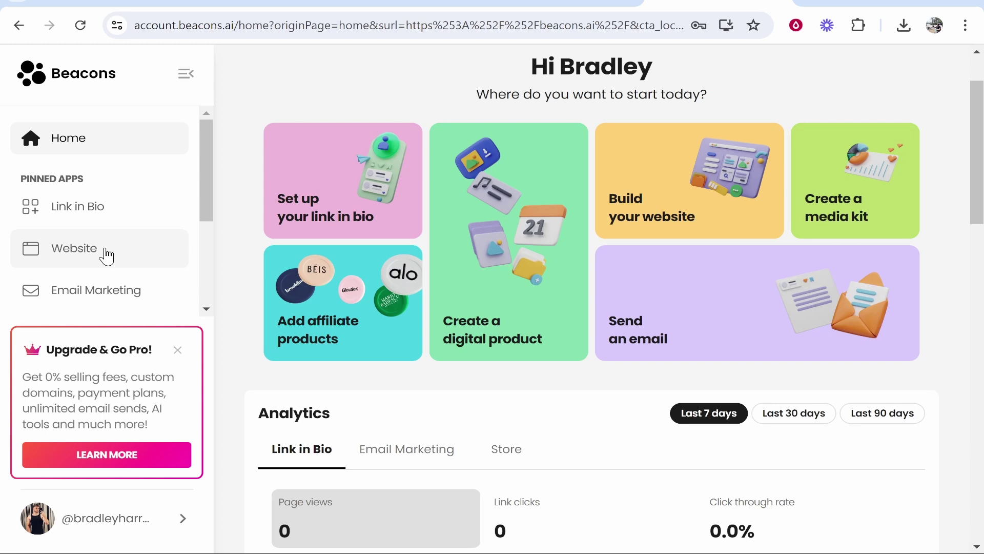
click(88, 257)
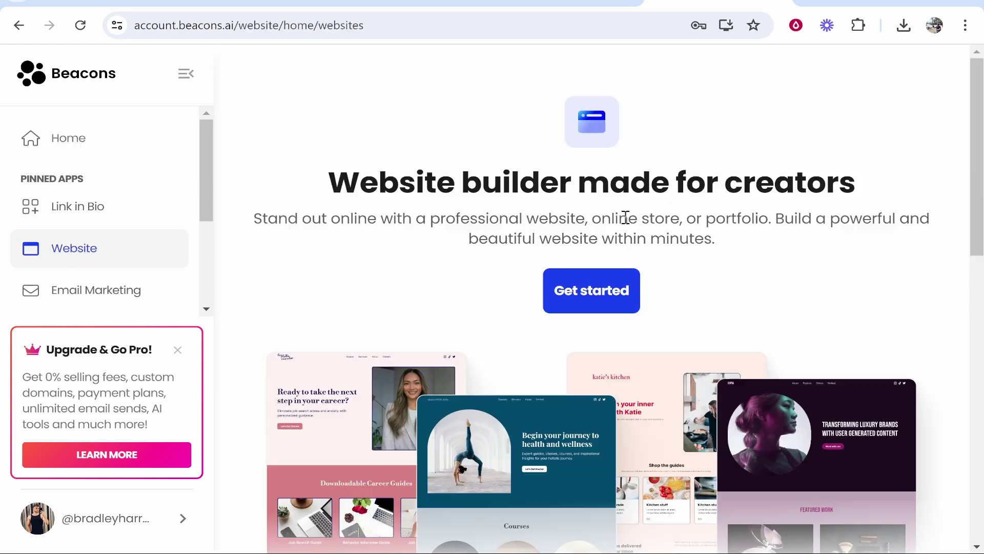
Browse the Website Templates grid and preview the Beauty and Fashion (Vogue Vibes) template
click(624, 302)
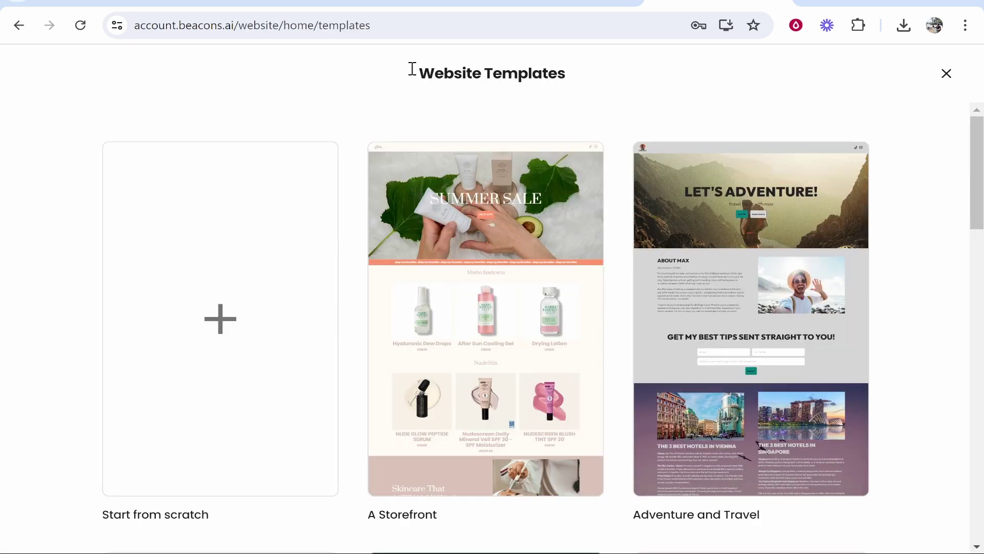
drag(433, 74, 597, 81)
click(598, 81)
scroll(770, 260, down, 5)
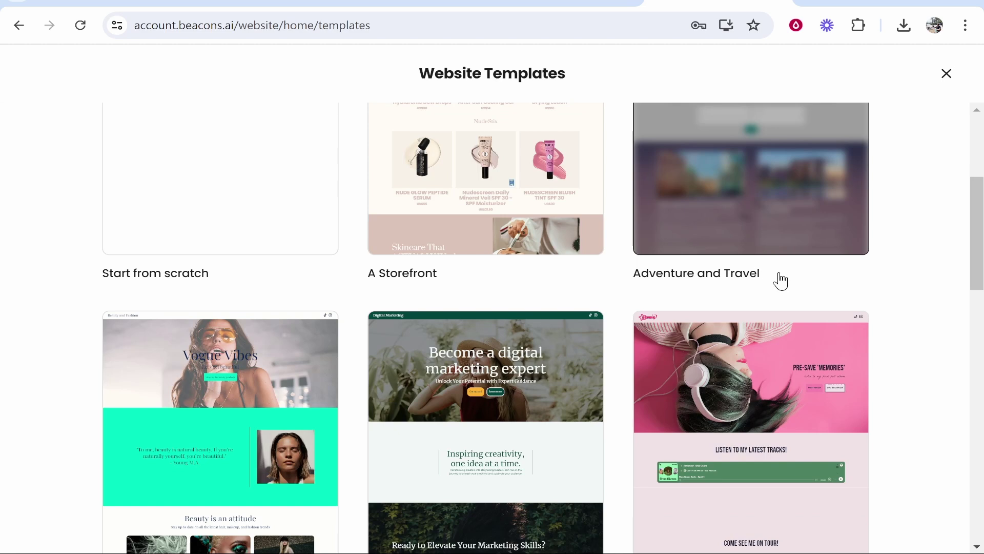
scroll(711, 274, up, 5)
scroll(5, 286, down, 8)
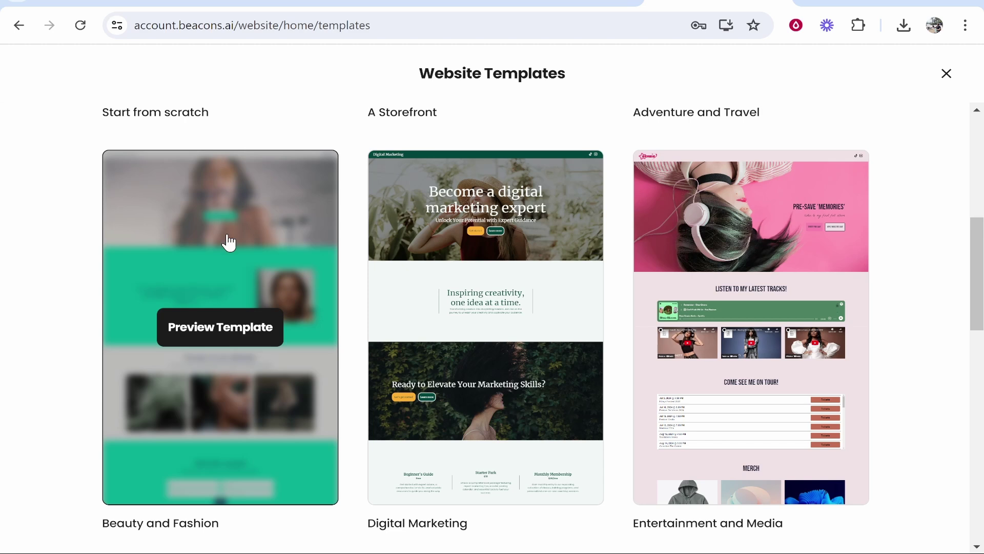
scroll(226, 240, down, 2)
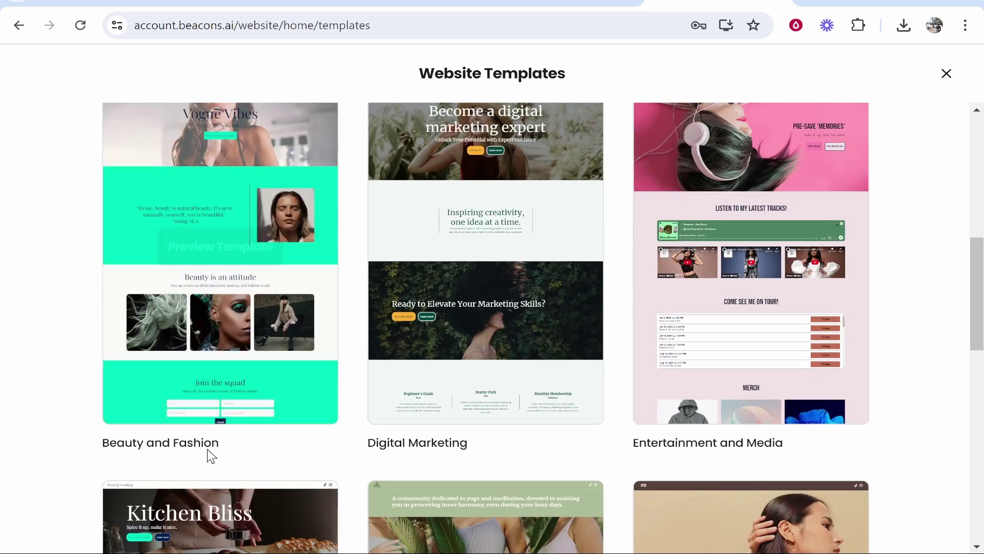
click(266, 371)
scroll(460, 345, down, 5)
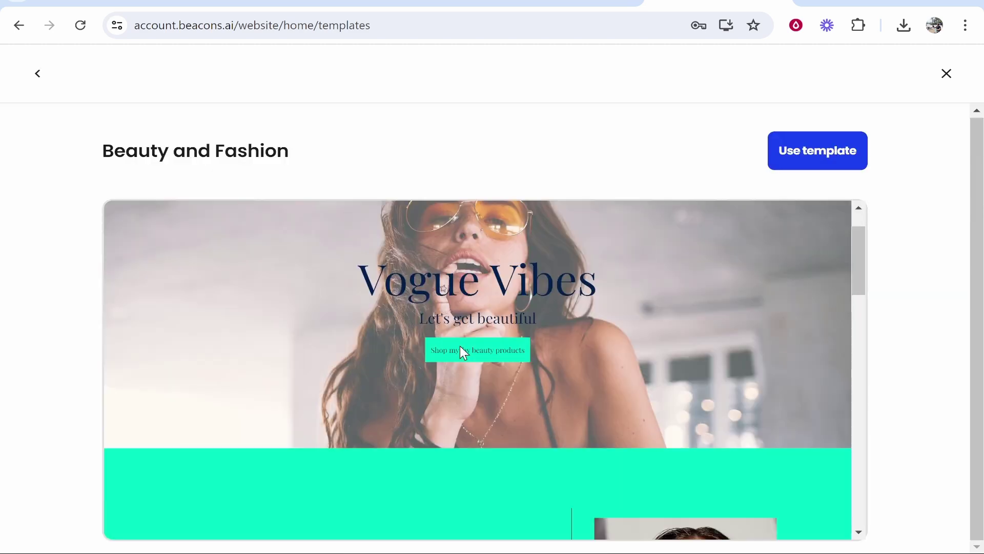
scroll(478, 347, up, 5)
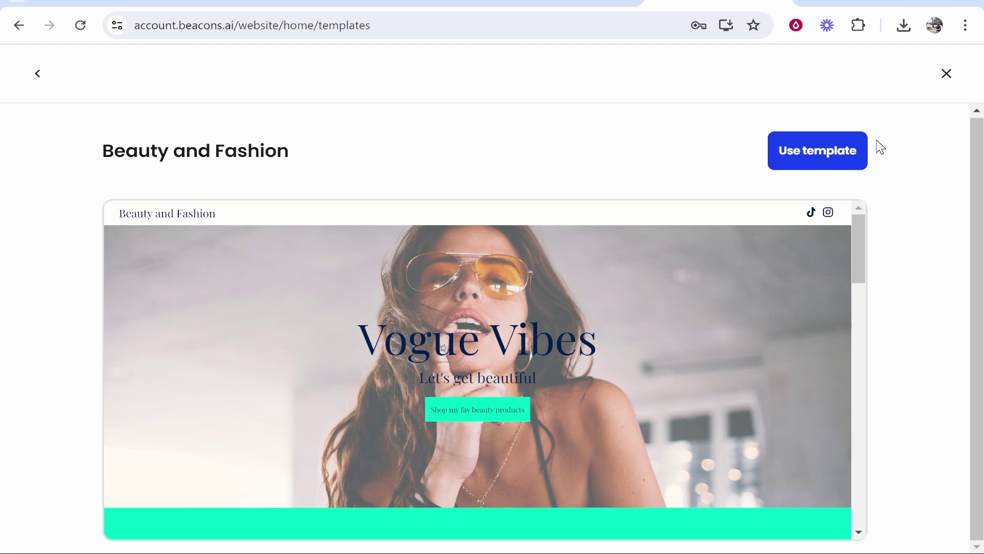
Create a site from the Beauty and Fashion template and compare its Mobile and Desktop views
click(803, 158)
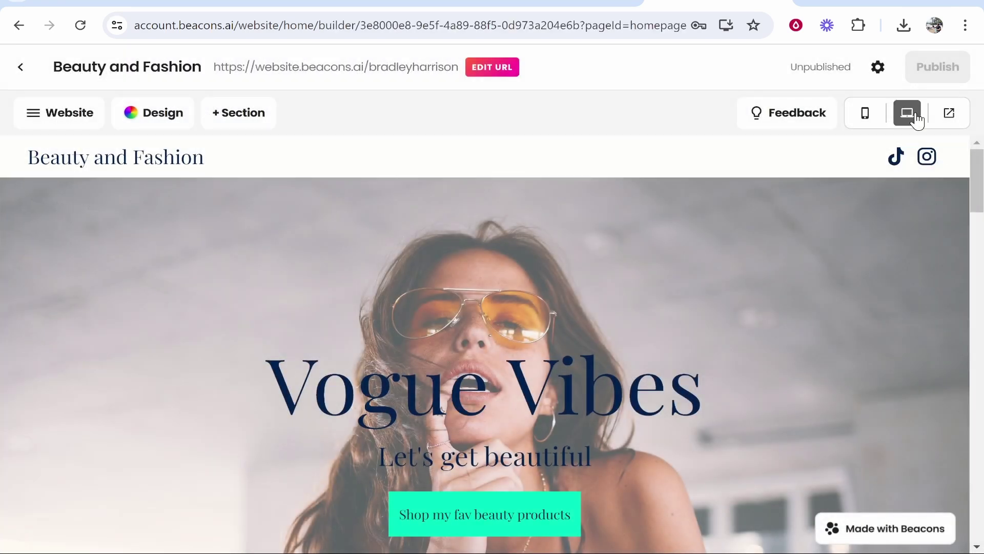
click(874, 115)
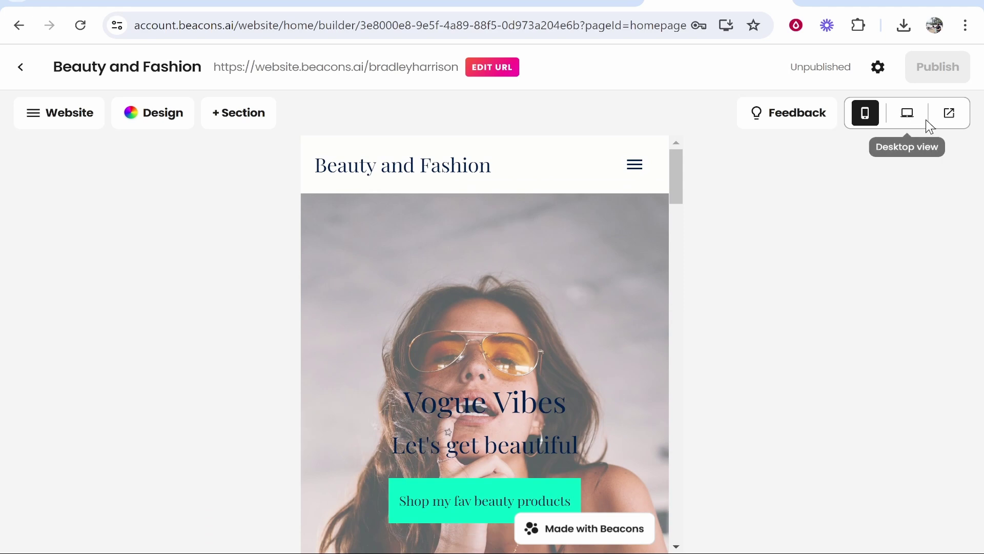
click(907, 115)
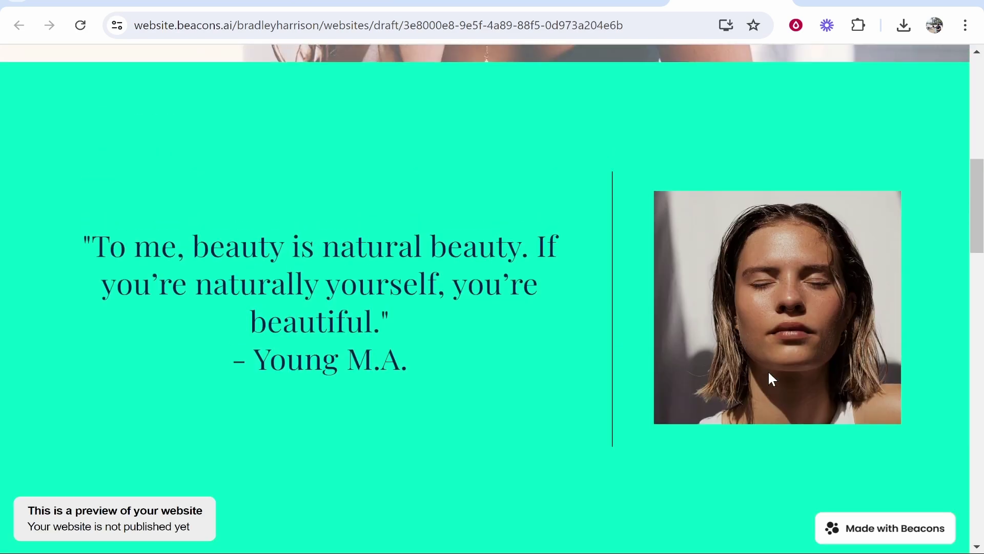
scroll(299, 321, up, 15)
drag(299, 320, 741, 314)
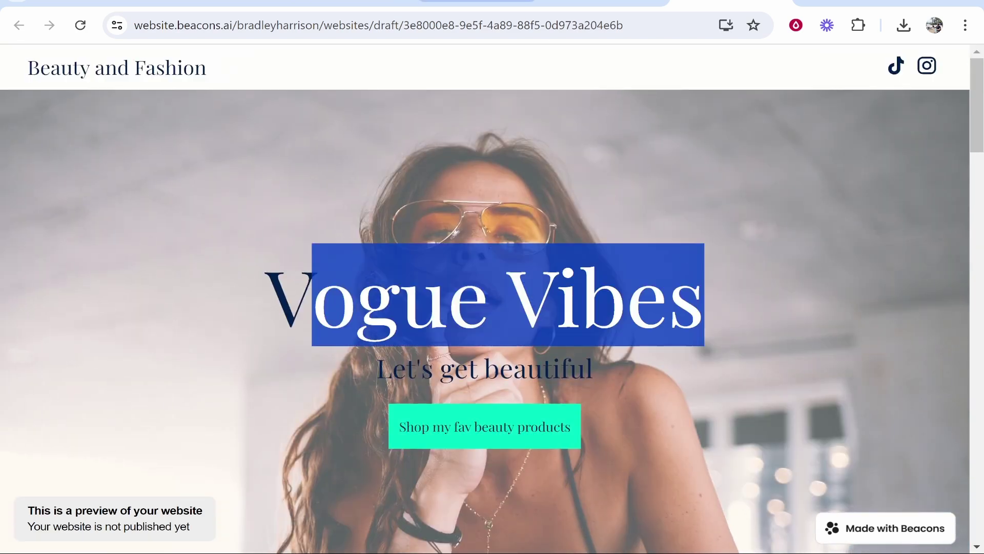
key(ctrl+w)
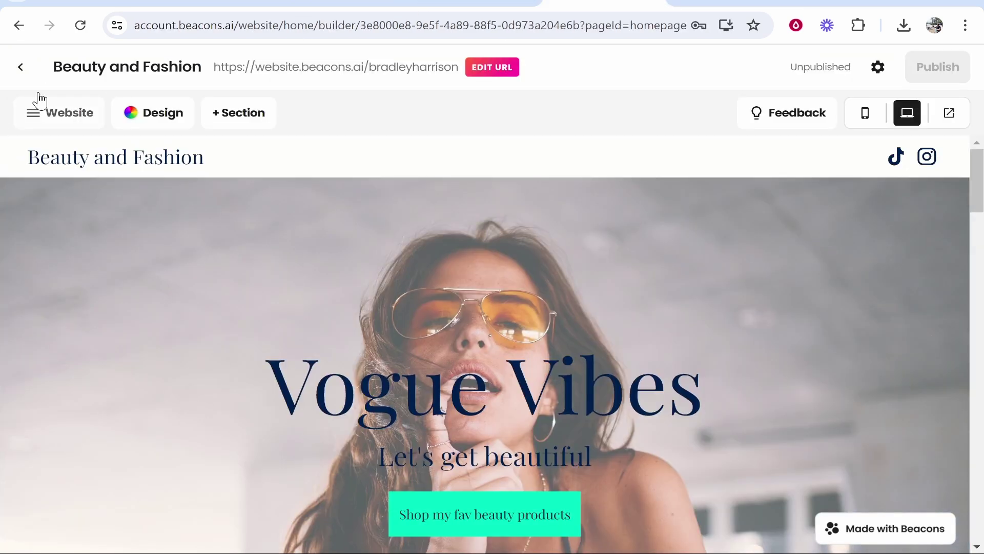
Open the Website panel, glance at pop-up options, and return to the Pages list showing Home
click(51, 114)
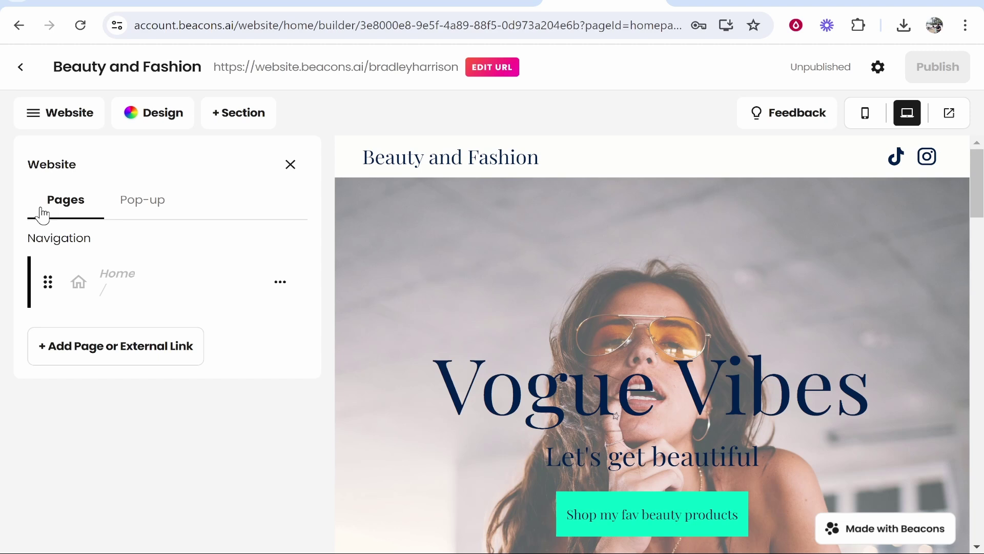
click(126, 201)
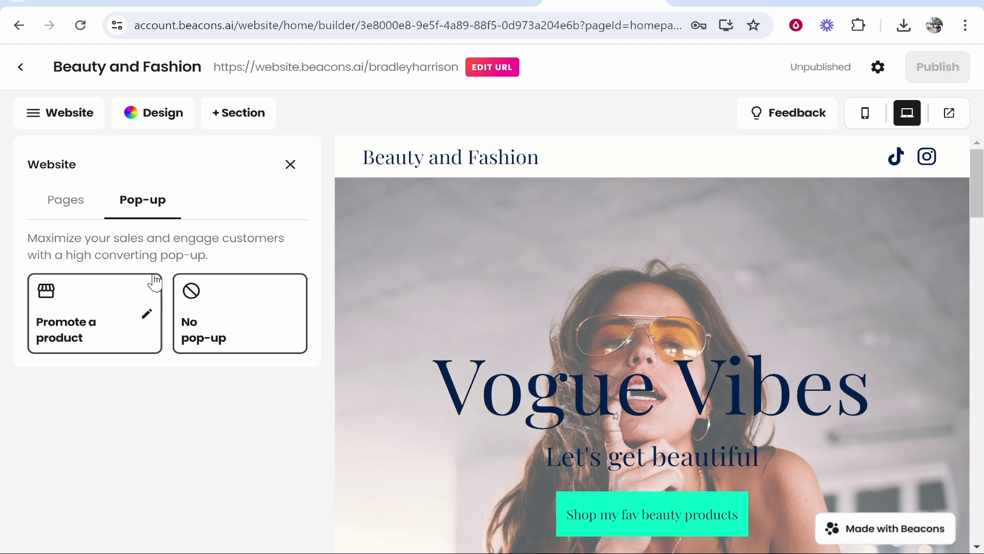
click(60, 204)
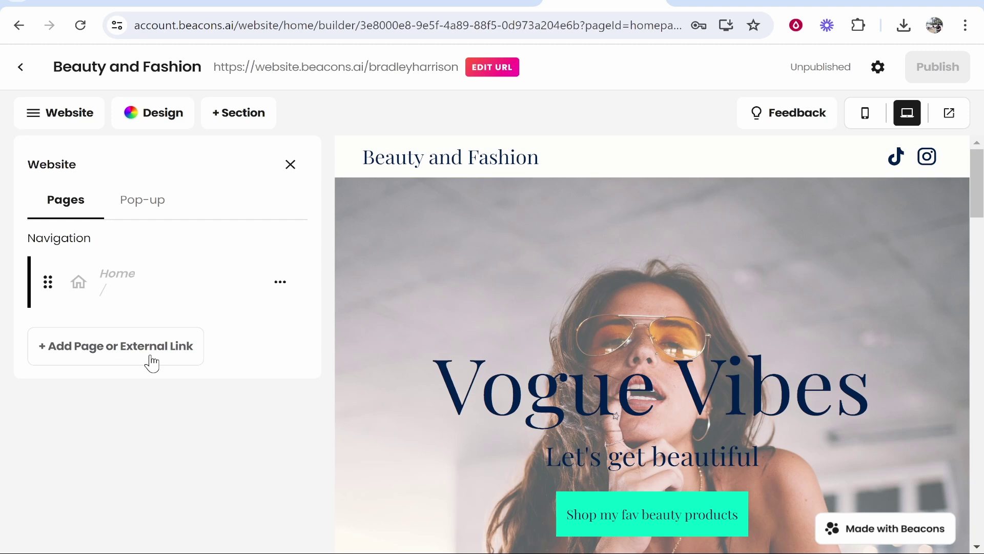
Apply the Earthy Elegance colour palette in the site Design settings
click(150, 116)
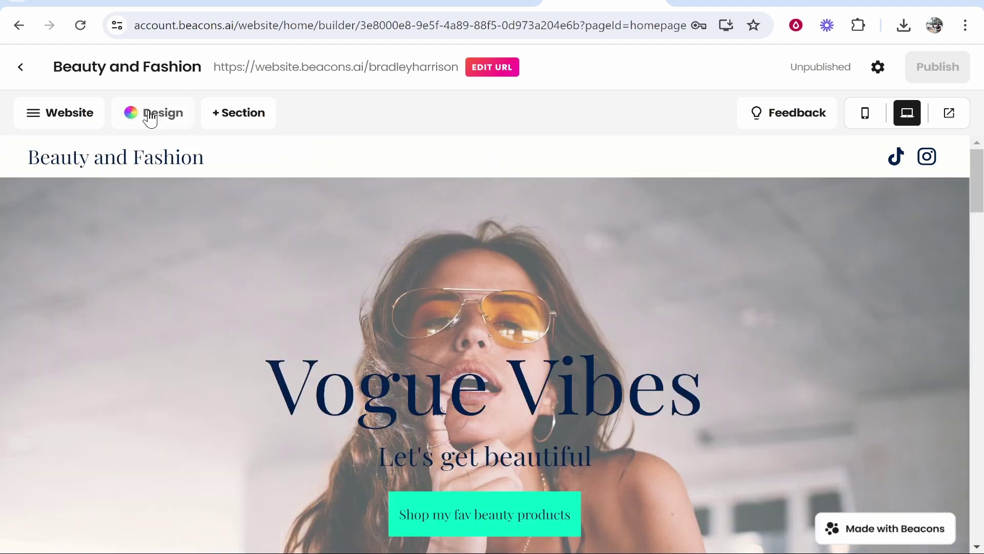
click(150, 116)
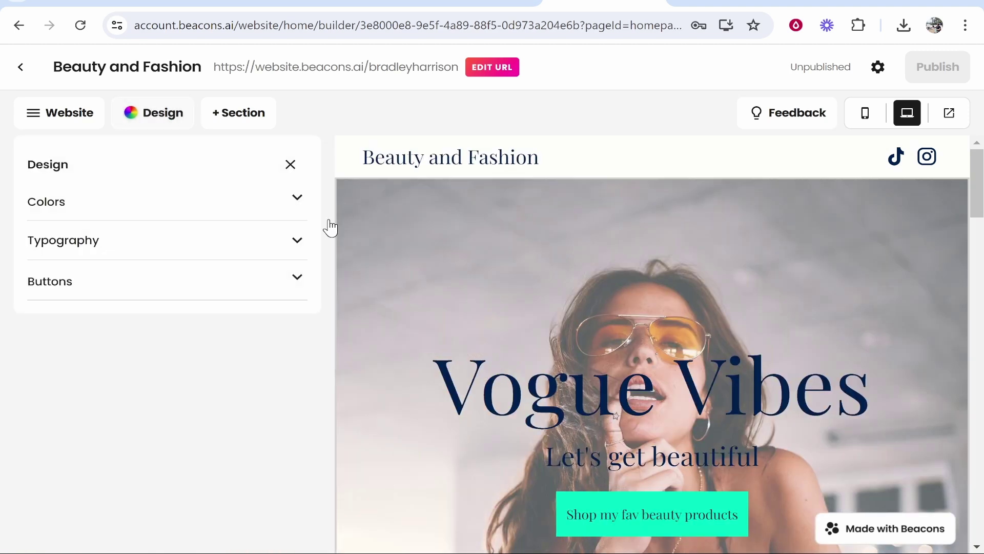
click(302, 199)
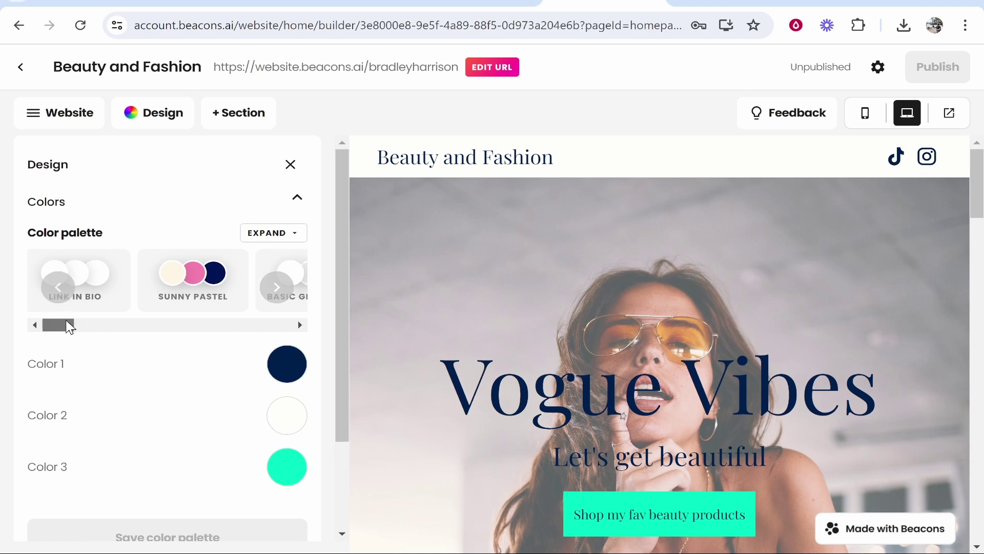
drag(71, 325, 92, 324)
click(162, 274)
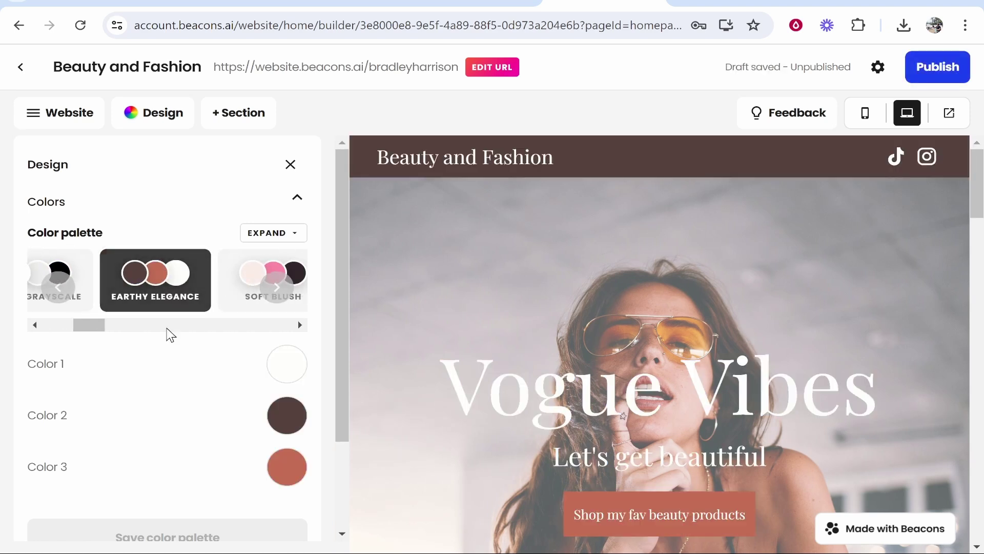
Set the heading font to Space Mono
scroll(301, 364, down, 2)
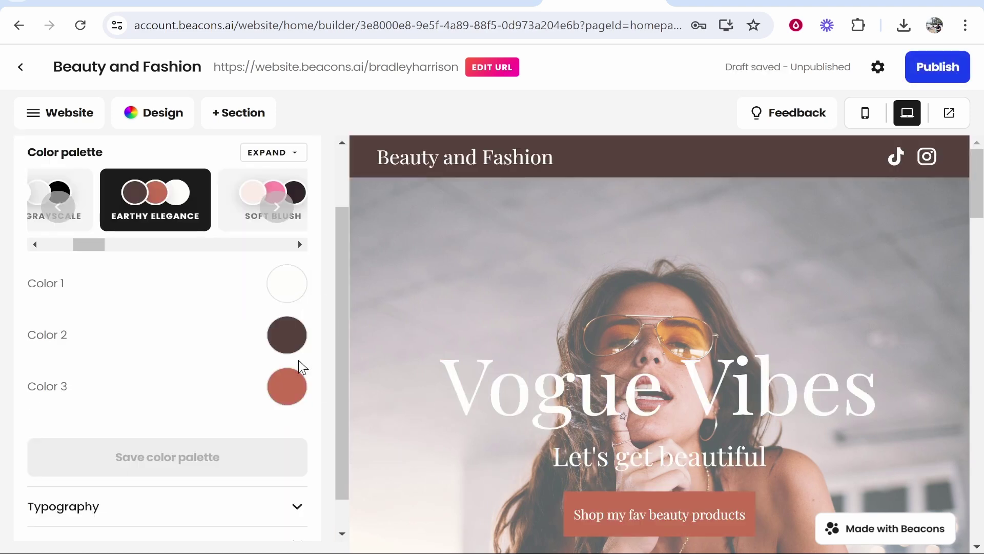
scroll(296, 409, down, 6)
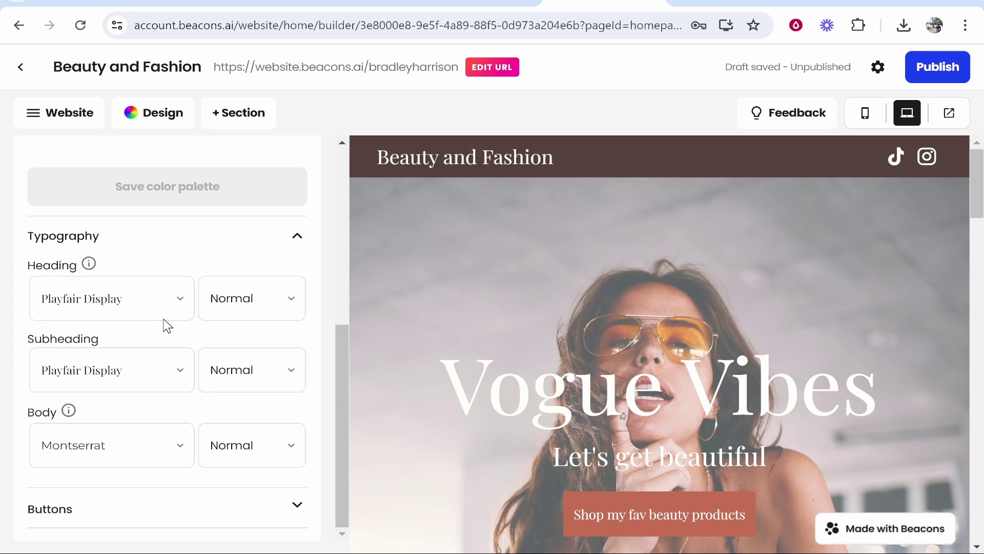
click(138, 294)
scroll(99, 408, down, 2)
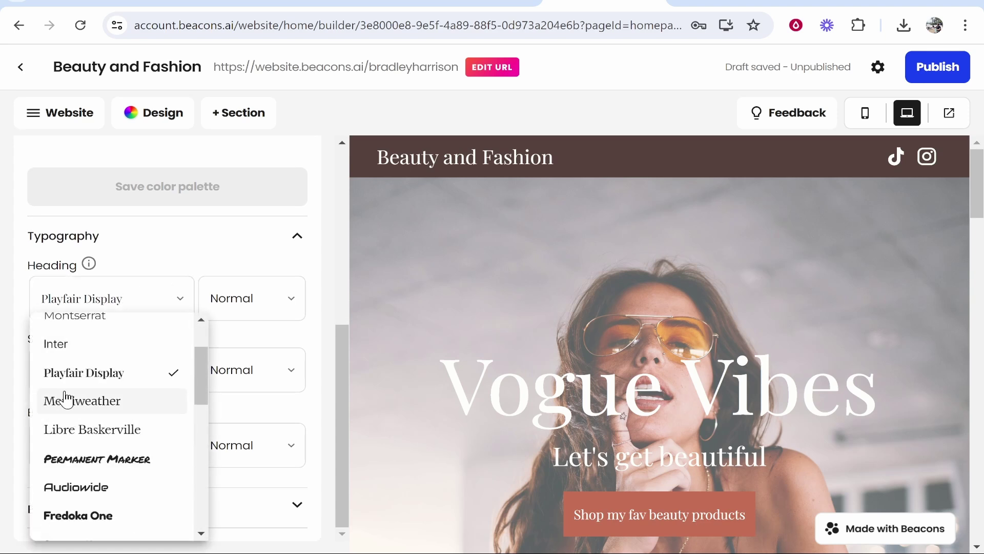
click(70, 400)
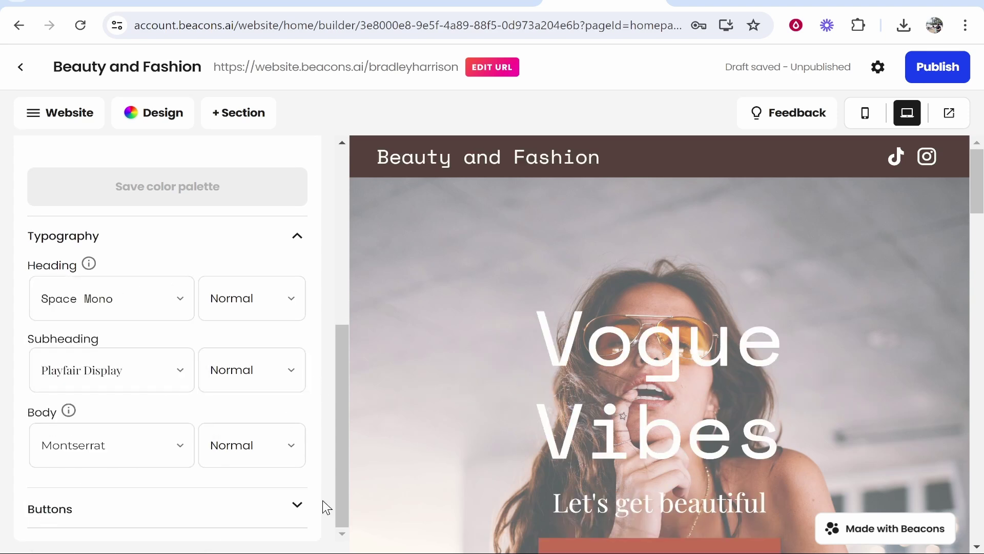
Give the buttons a 16 px corner radius and 1 px thickness
click(296, 505)
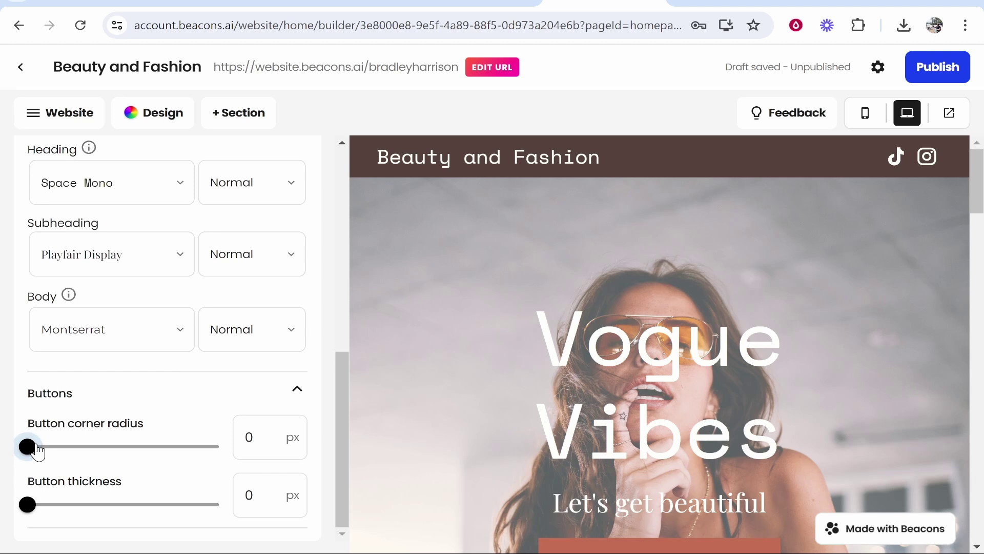
drag(28, 447, 115, 447)
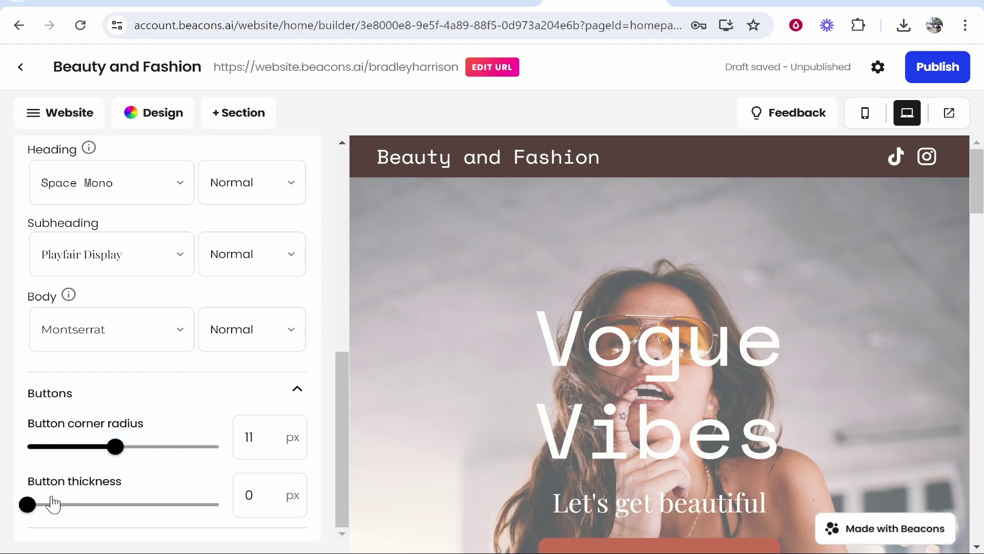
drag(53, 505, 93, 506)
drag(115, 447, 156, 447)
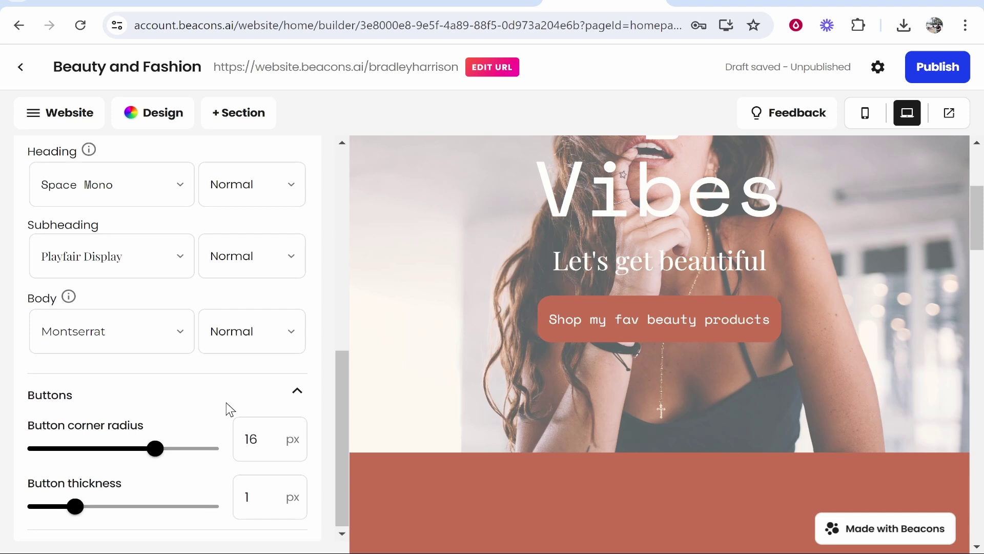
Close the Design settings and bring up the Menu Bar editor
scroll(227, 409, up, 8)
click(291, 165)
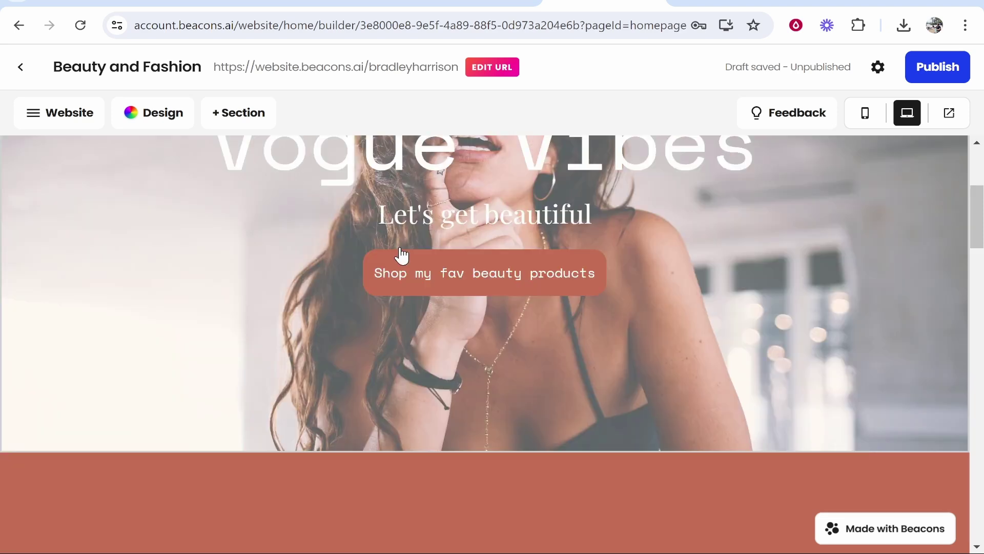
click(446, 274)
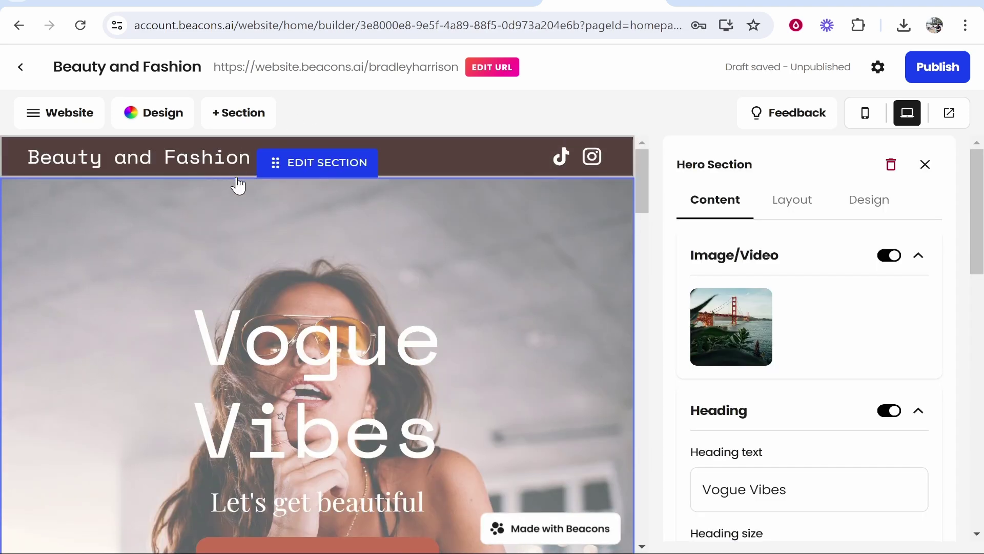
click(116, 164)
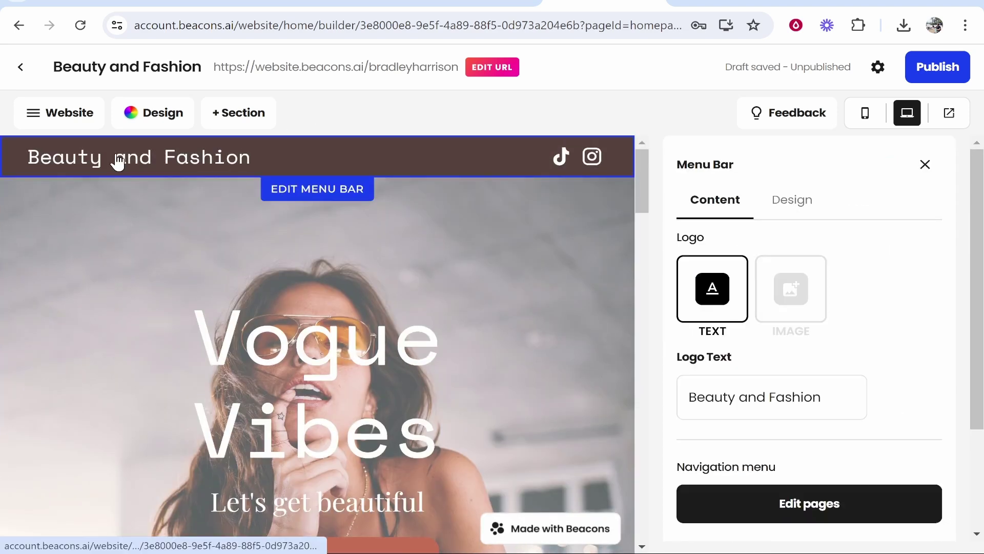
Change the menu bar Logo Text to KnowledgeBase and review the social icon settings
triple_click(831, 390)
text(Know)
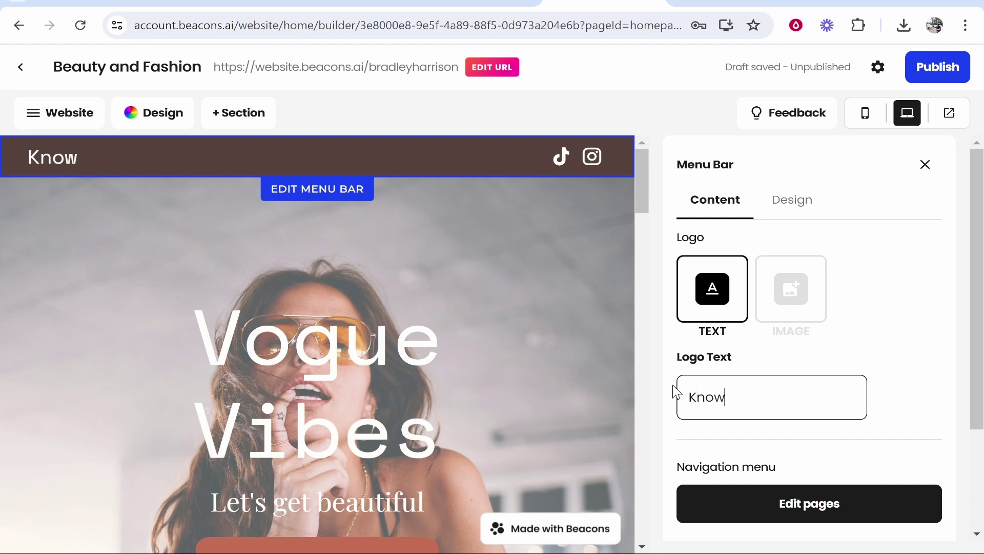
text(ledgeBase)
click(569, 163)
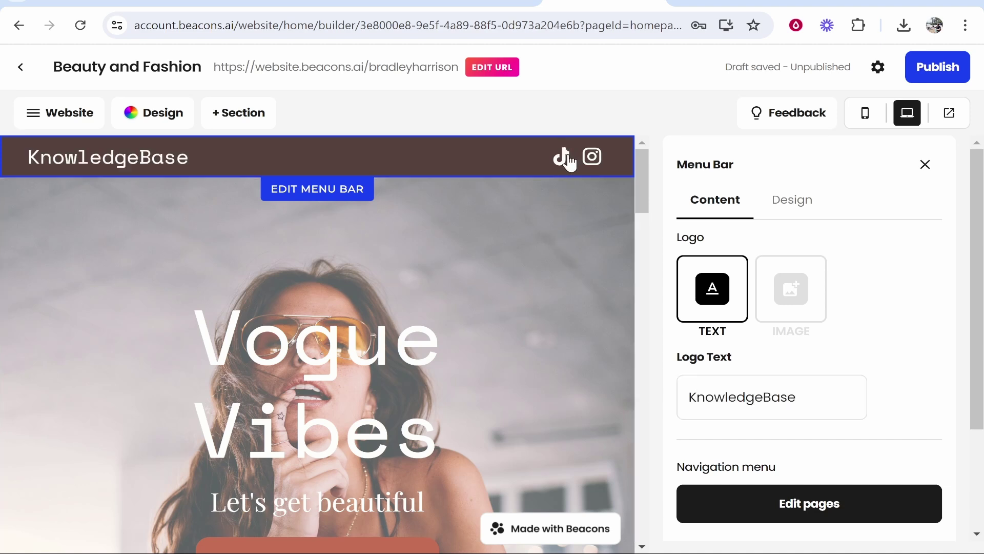
scroll(805, 343, down, 3)
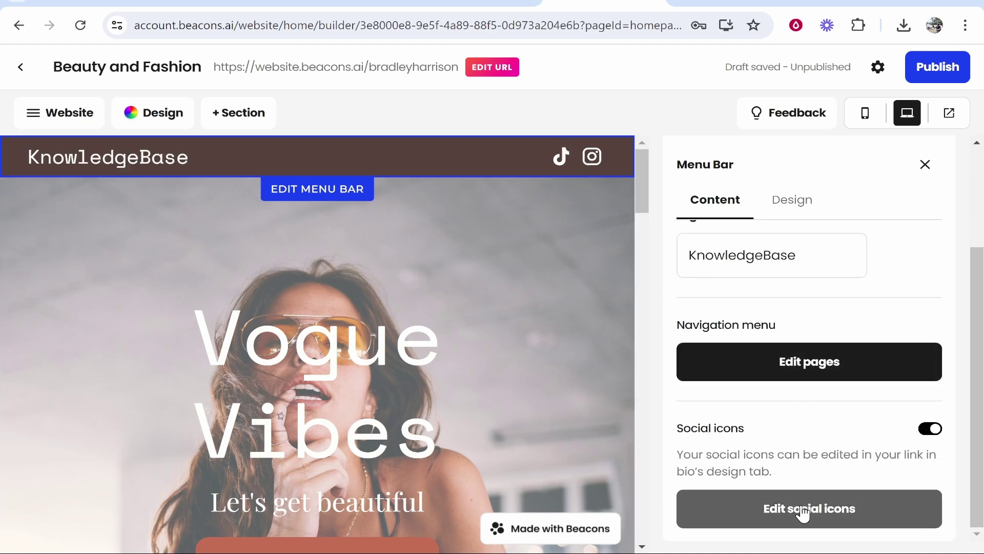
click(771, 512)
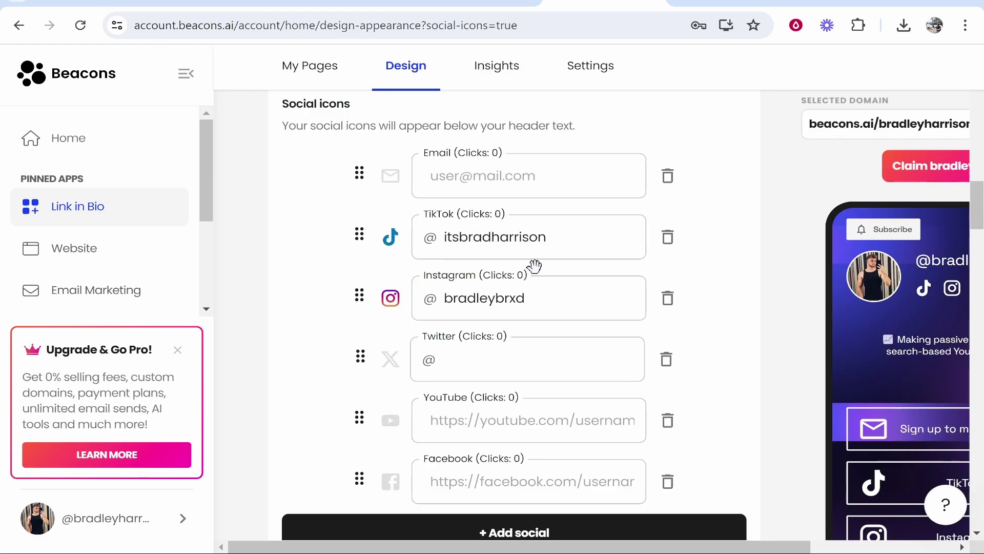
click(20, 25)
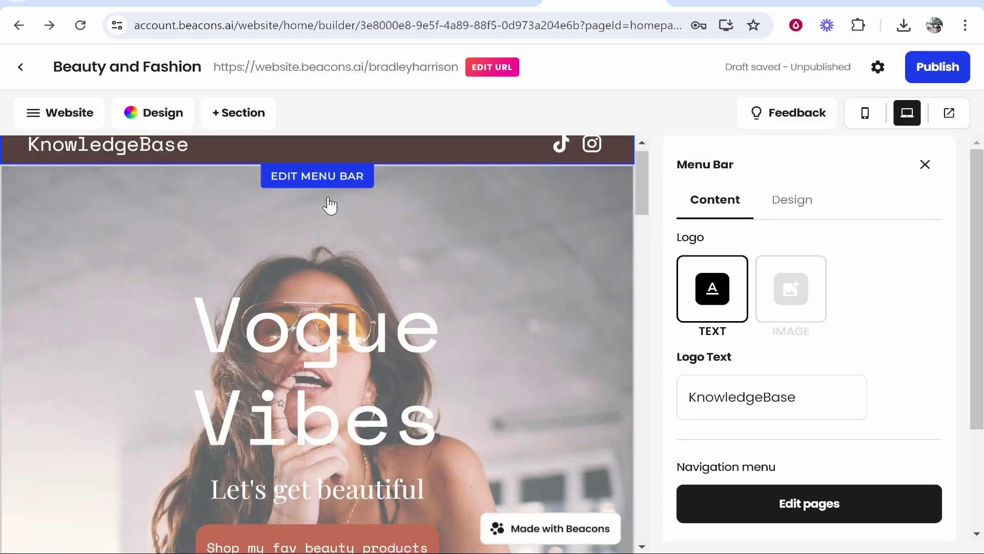
Set the hero background to a laptop-by-window stock photo found by searching 'computer'
click(324, 330)
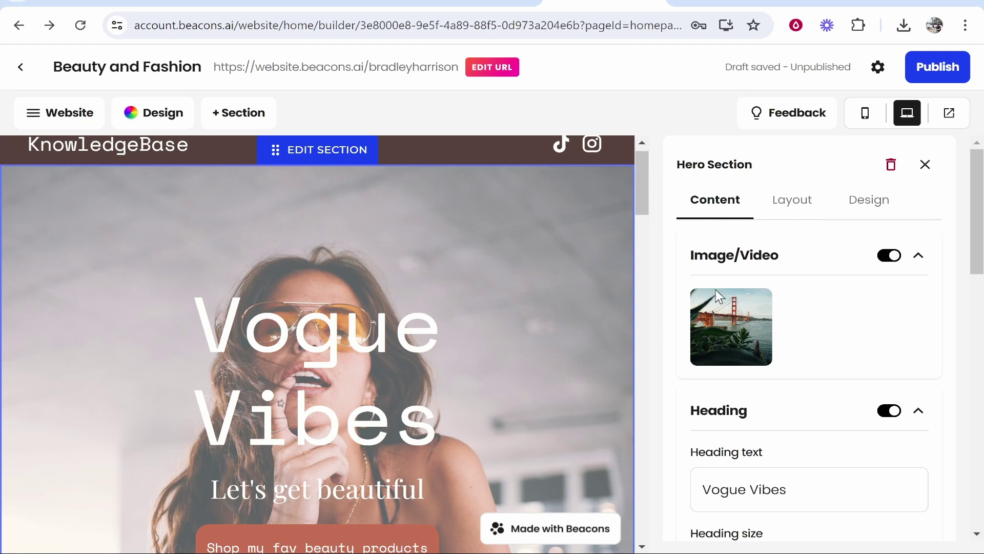
click(752, 335)
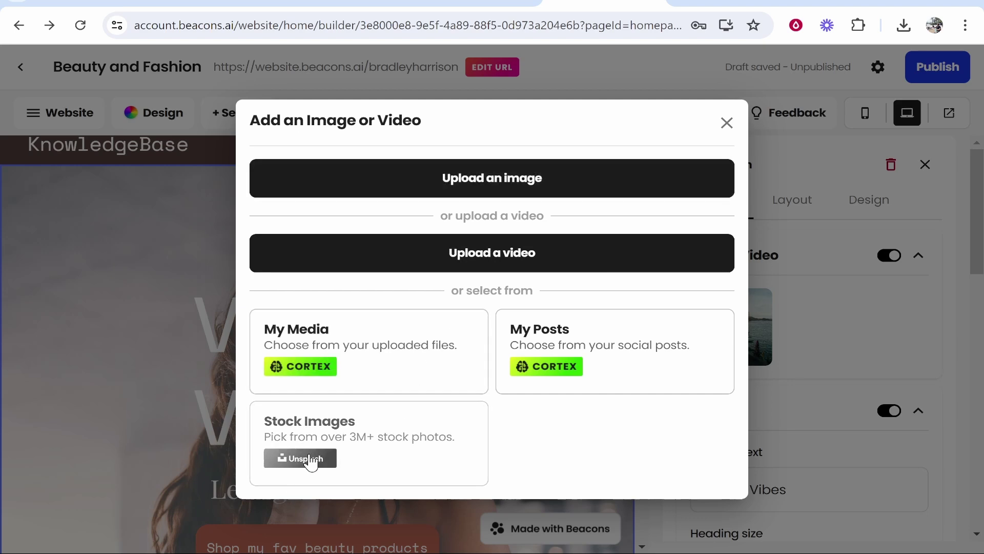
click(438, 463)
click(358, 150)
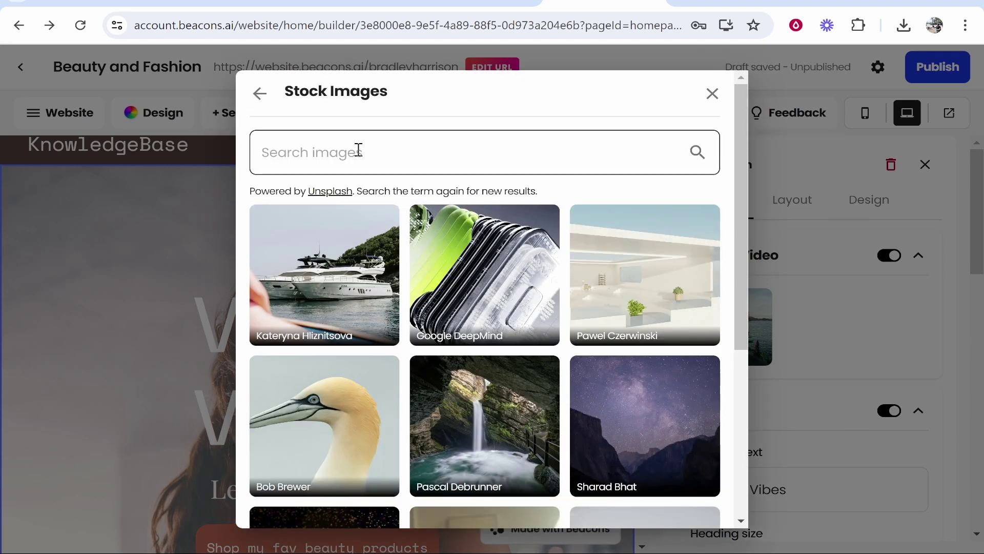
text(computer)
key(Return)
scroll(528, 352, down, 2)
click(528, 352)
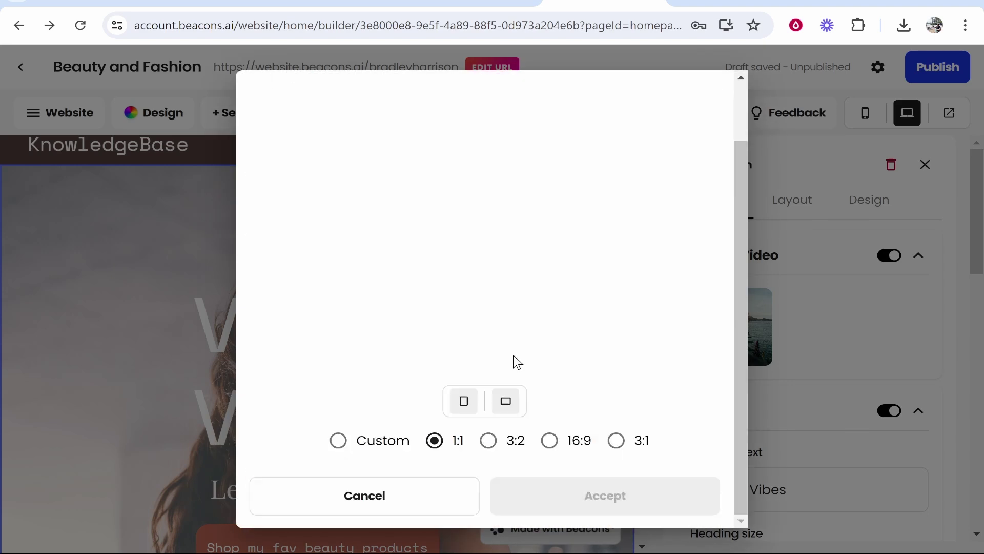
click(589, 497)
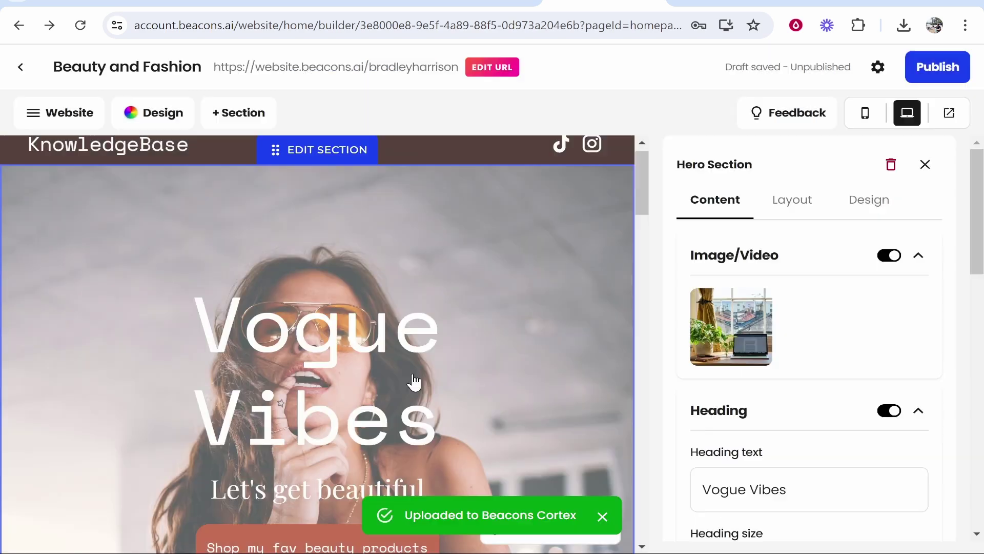
Delete the Vogue Vibes heading and start typing the new KnowledgeBase heading
scroll(411, 349, down, 2)
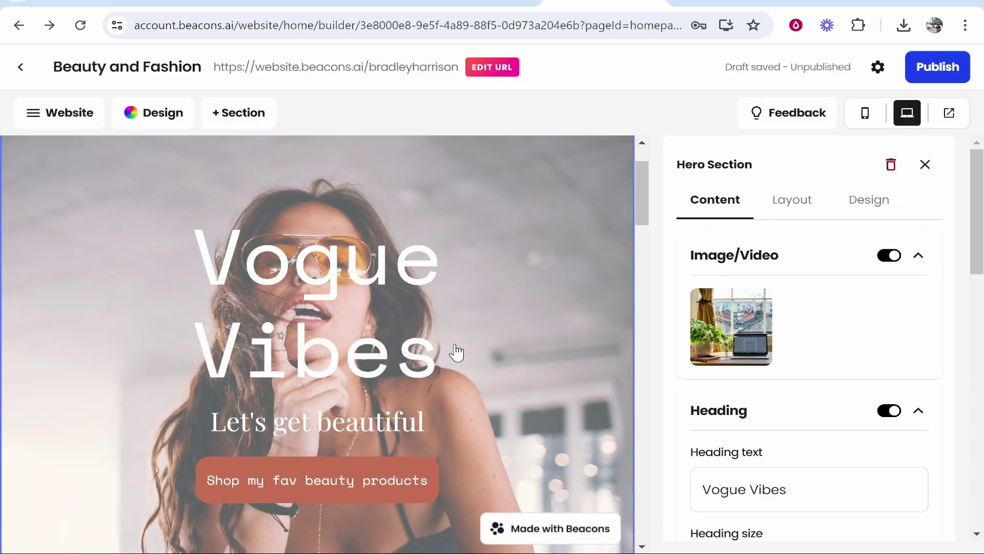
scroll(811, 395, down, 2)
drag(811, 396, 733, 394)
key(BackSpace)
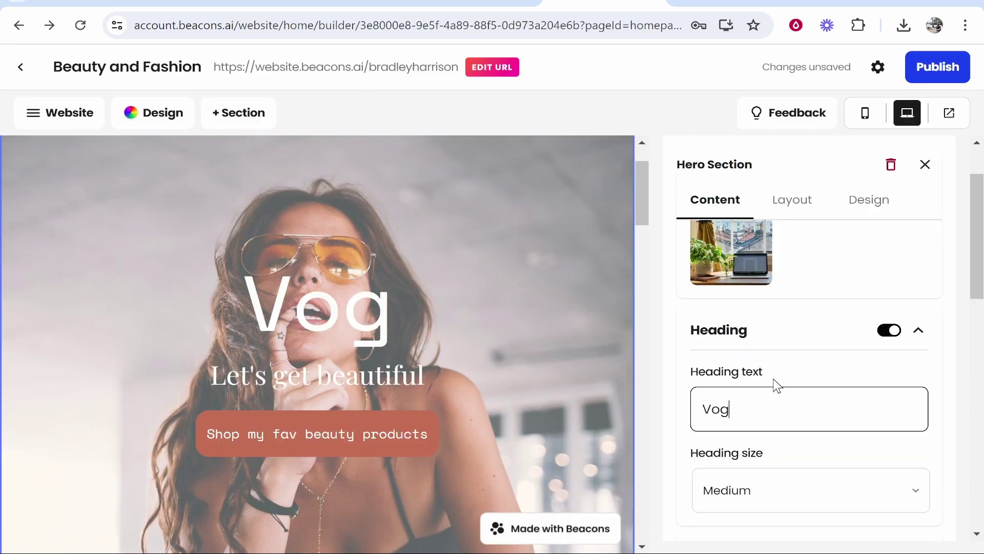
key(BackSpace)
key(BackSpace)
key(BackSpace)
text(Knoe)
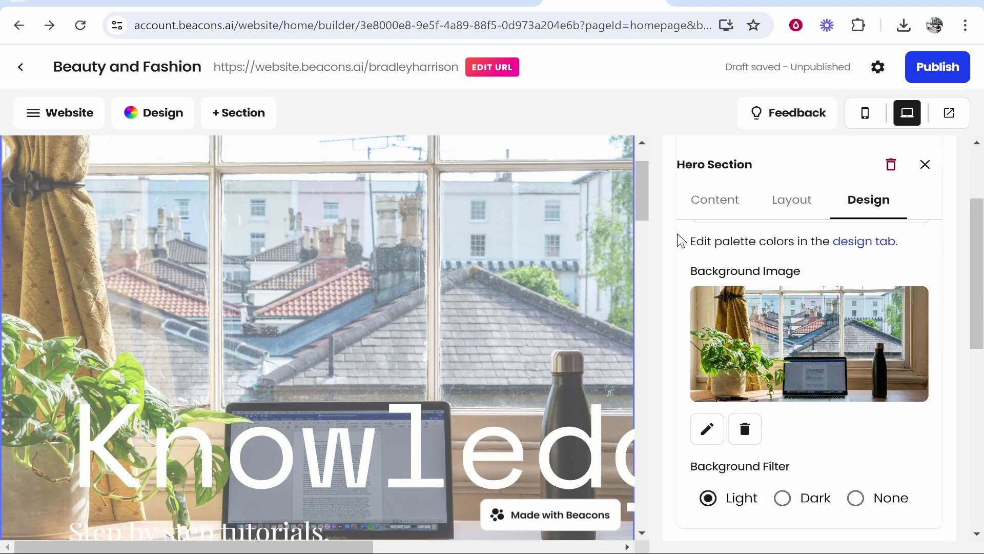
scroll(949, 253, up, 2)
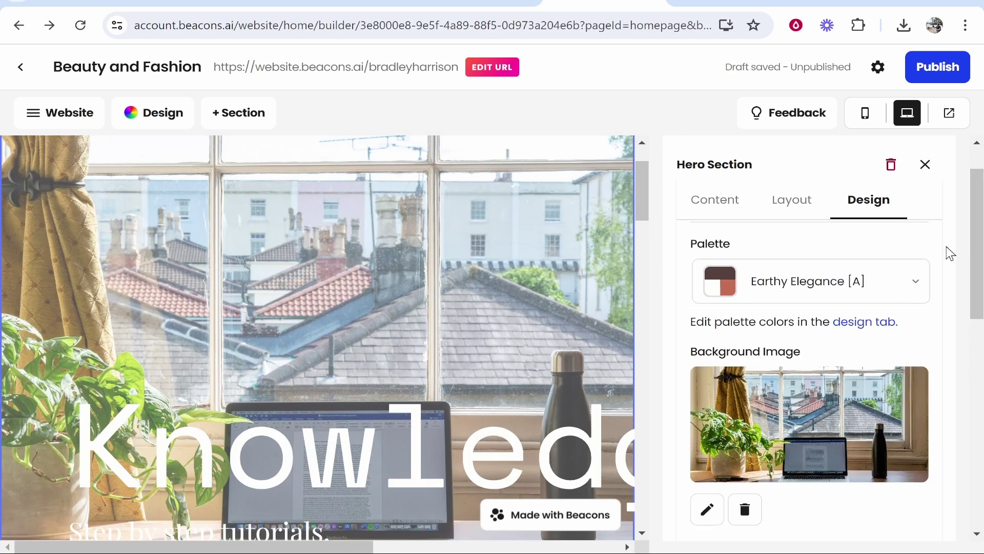
Inspect the hero section's content and layout choices
click(723, 208)
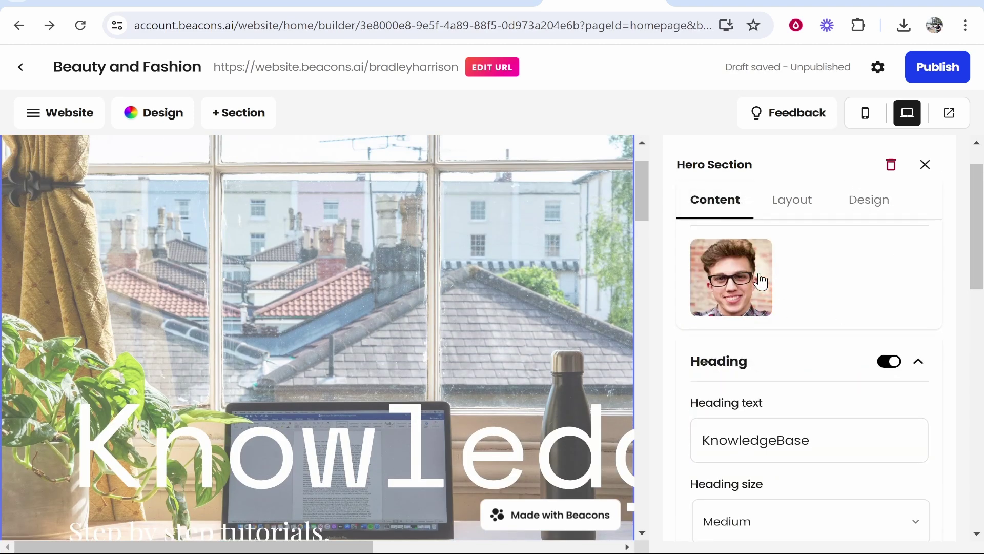
scroll(871, 256, down, 3)
click(926, 164)
scroll(684, 197, down, 3)
scroll(720, 278, up, 5)
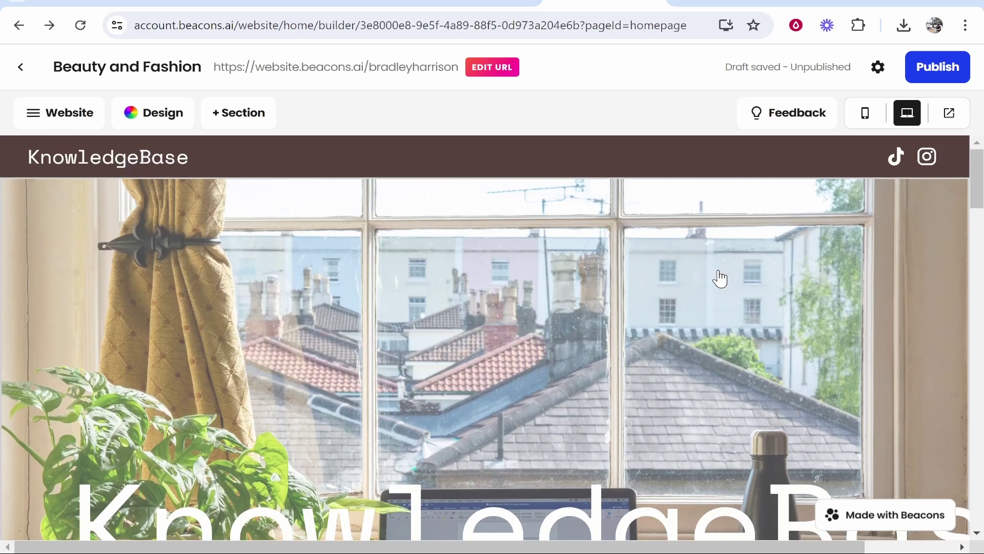
click(750, 250)
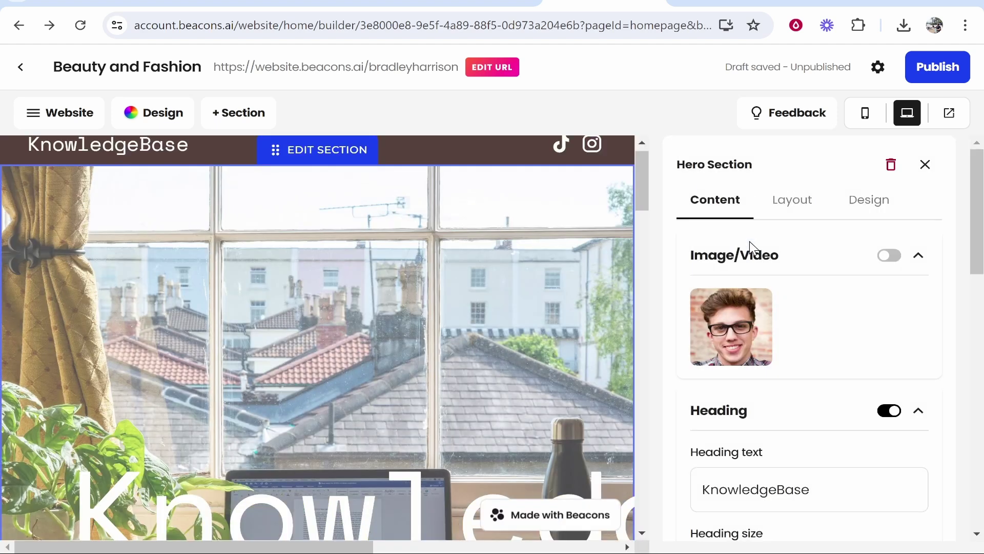
click(803, 198)
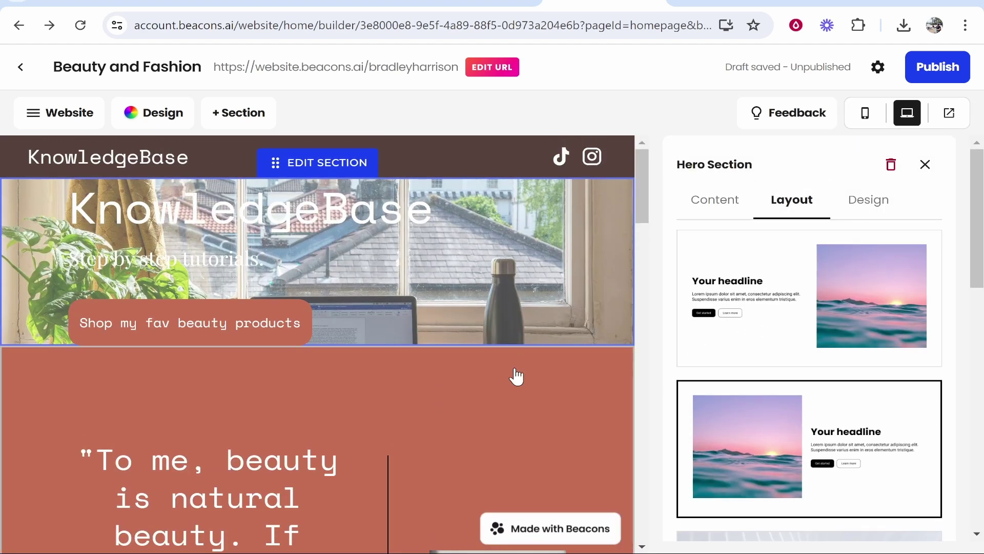
click(923, 165)
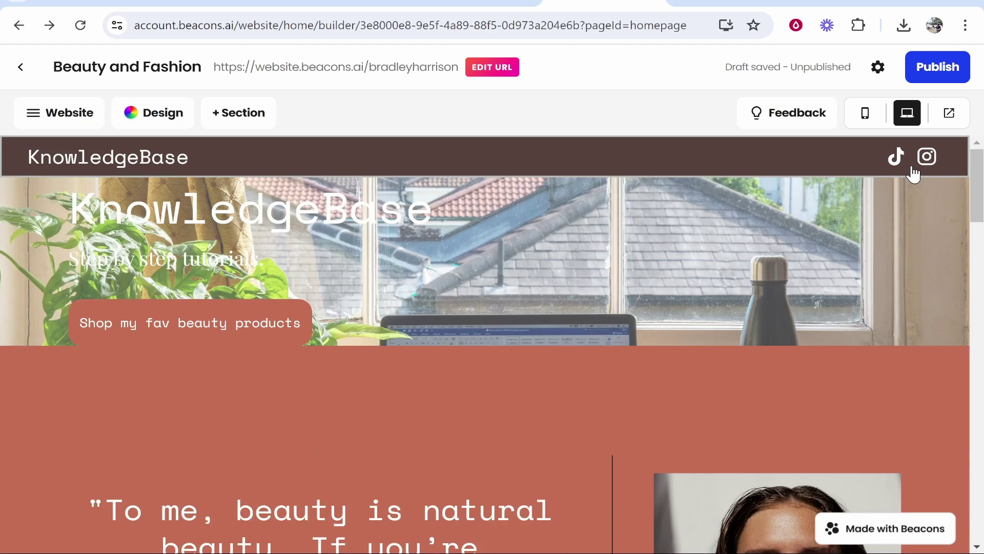
Set the hero heading size to Large
click(246, 231)
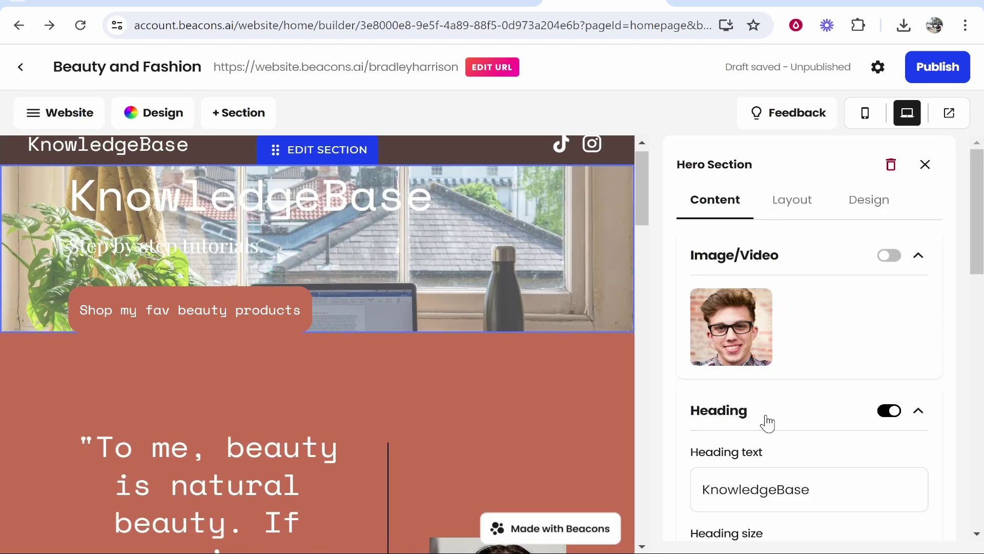
scroll(767, 423, down, 5)
click(769, 329)
click(754, 402)
Try centered and left text alignment and adjust image scaling in the hero Design options
click(868, 200)
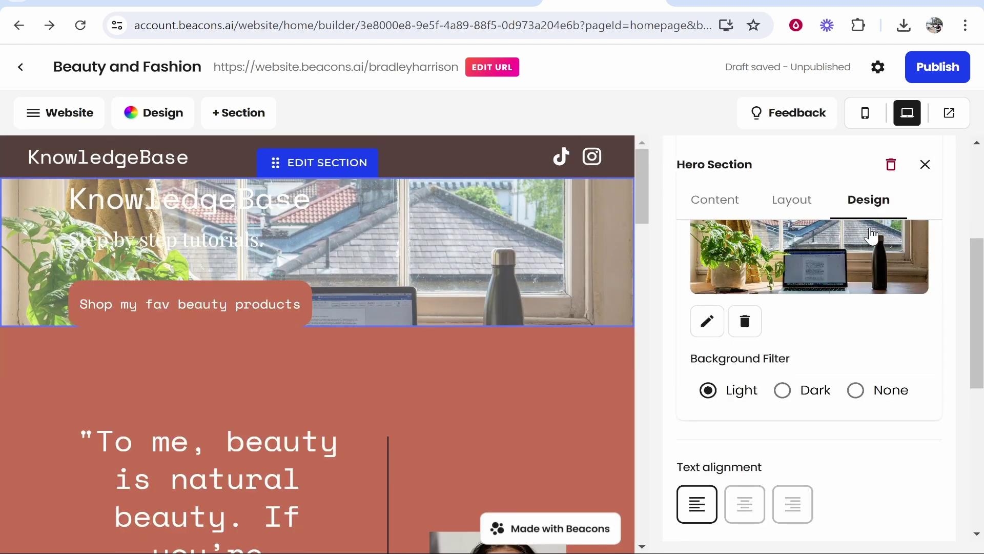
scroll(826, 318, down, 2)
click(736, 433)
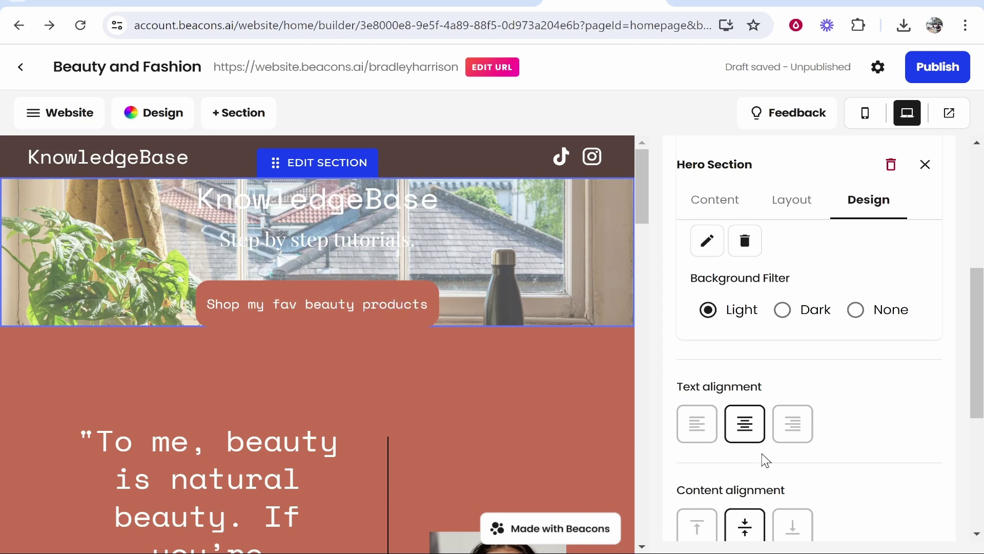
scroll(764, 460, down, 2)
mouse_move(764, 472)
mouse_down()
mouse_move(703, 472)
mouse_move(761, 472)
mouse_up()
scroll(728, 441, down, 1)
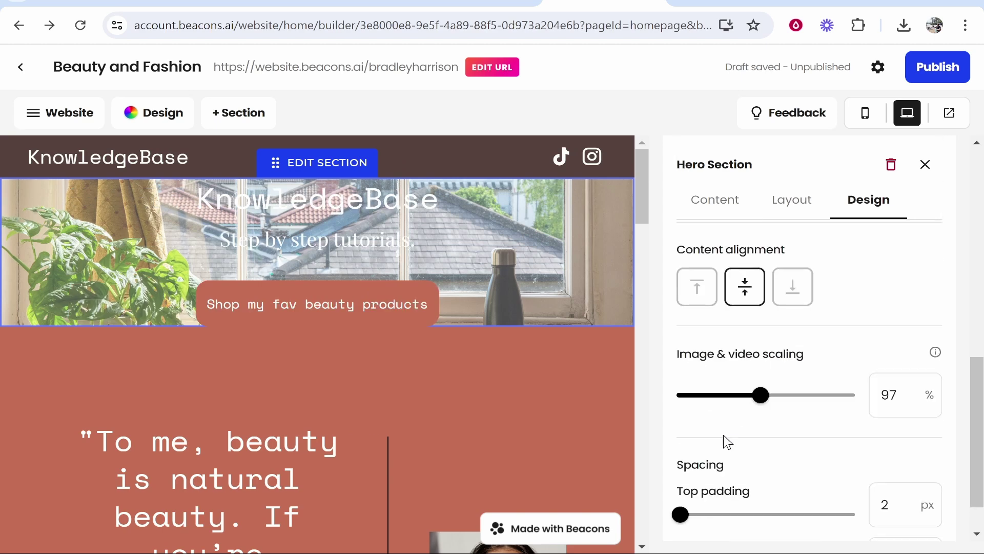
scroll(728, 441, down, 1)
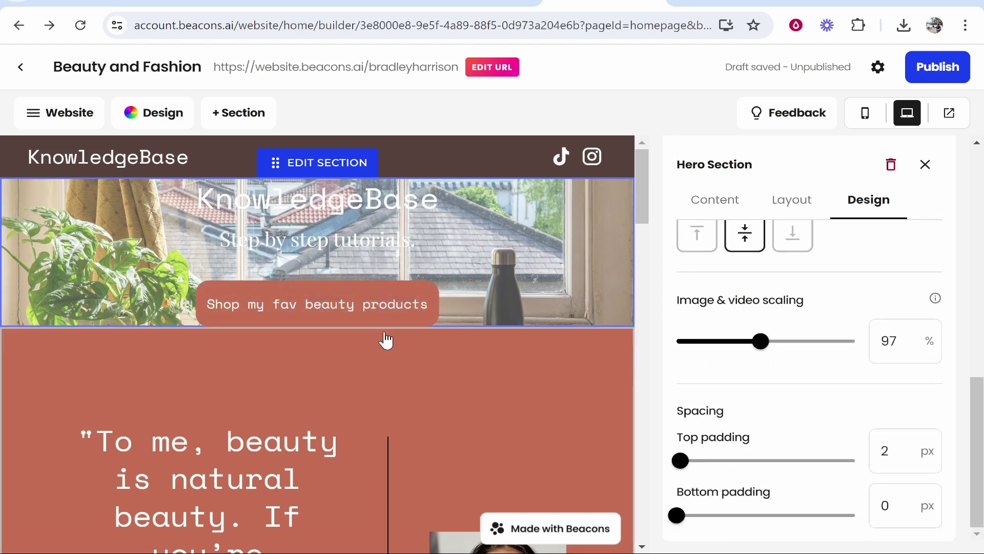
drag(358, 301, 218, 215)
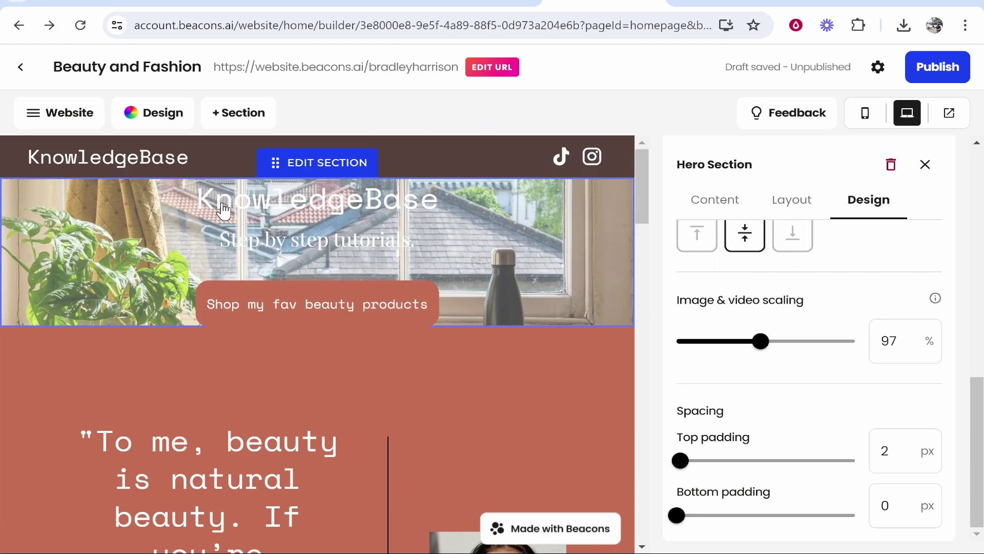
scroll(784, 410, up, 4)
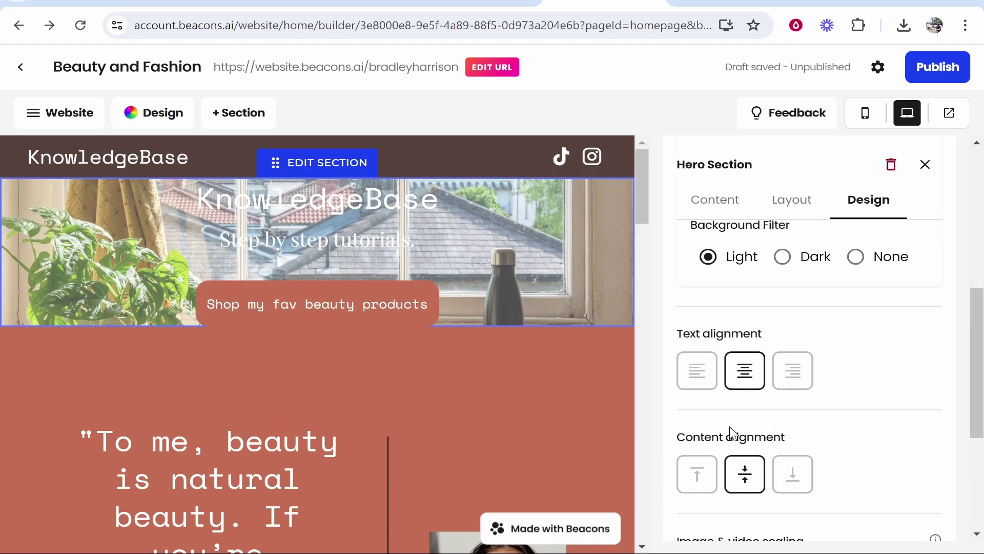
click(695, 382)
Choose a centered hero layout showing the full desk-window photo
scroll(808, 352, up, 5)
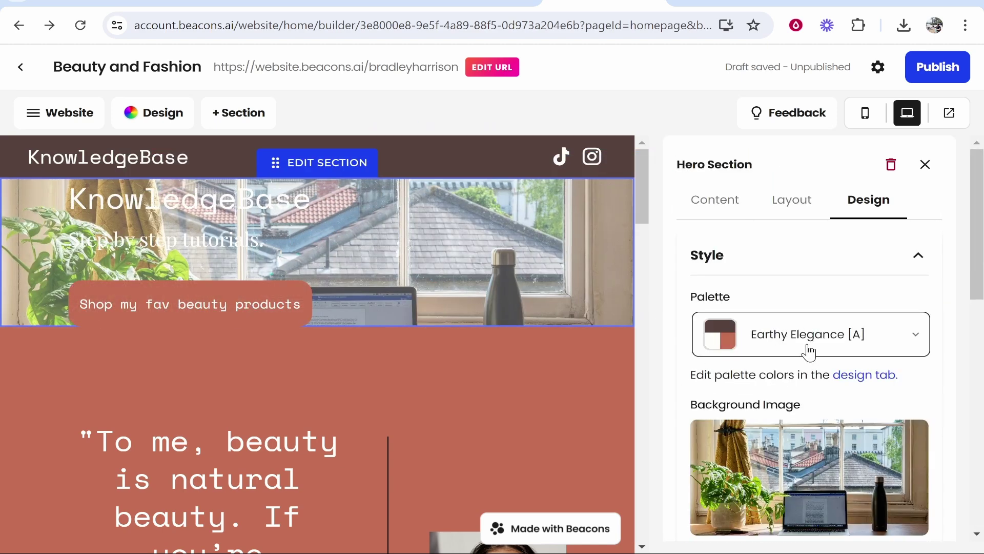
click(803, 205)
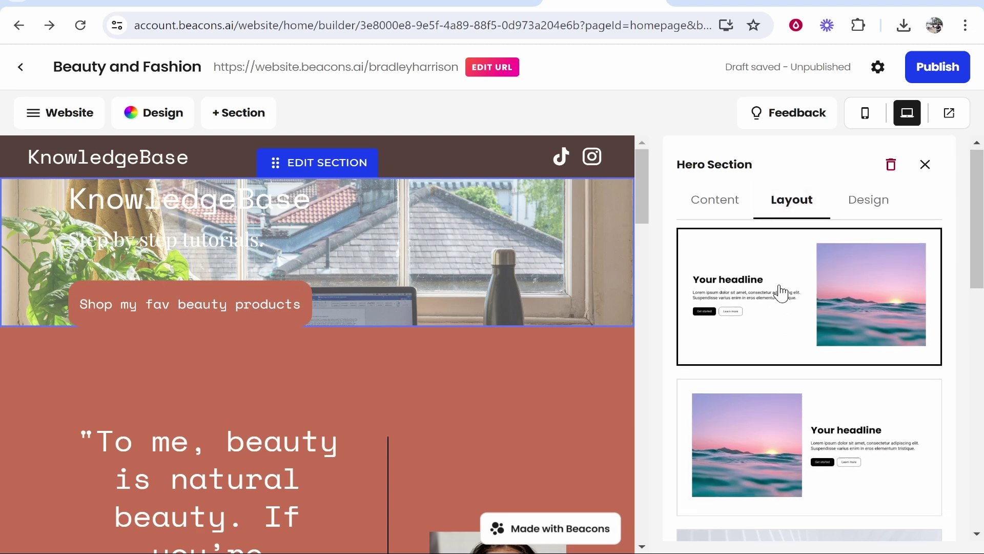
scroll(825, 410, down, 3)
scroll(513, 297, down, 3)
scroll(810, 287, down, 2)
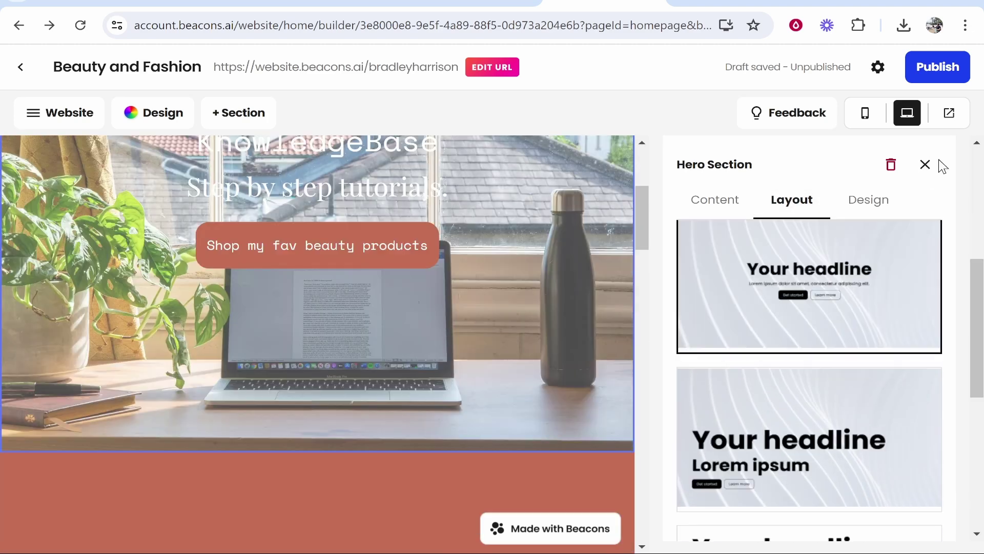
click(925, 164)
Scroll down to the quote-and-portrait section and open its Columns editor
scroll(519, 358, down, 5)
scroll(528, 343, up, 5)
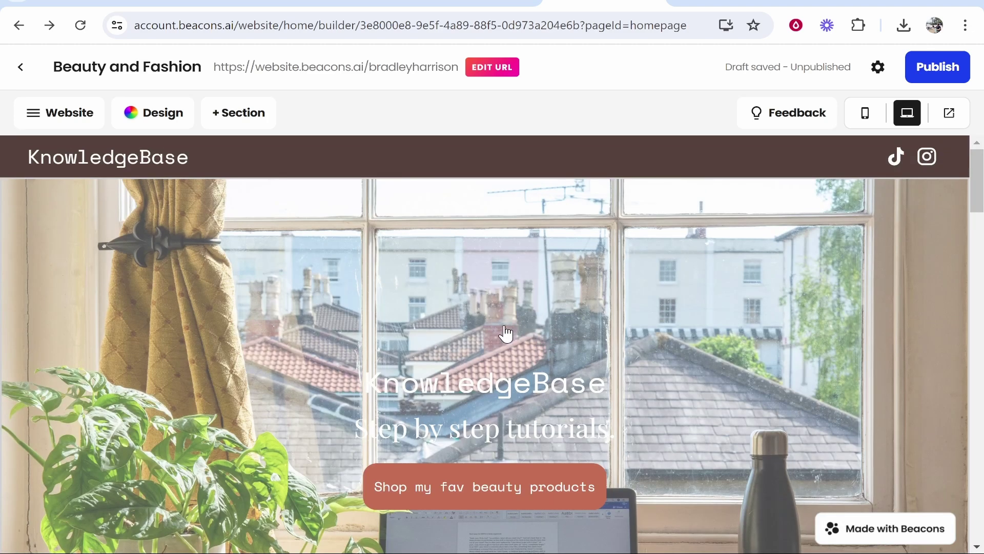
scroll(506, 337, down, 5)
scroll(519, 262, down, 2)
click(736, 350)
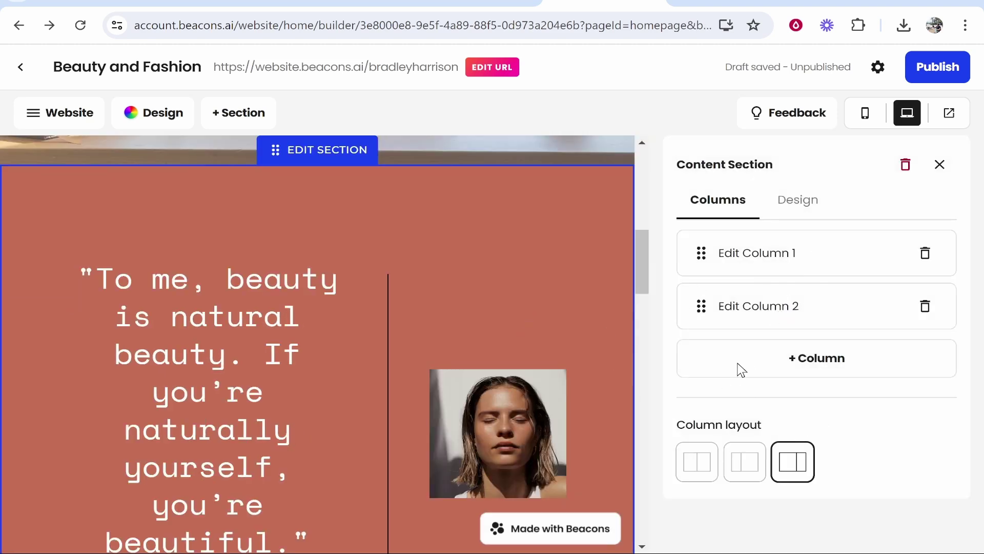
Close the quote settings and add a Store section with two Add product slots above the footer
key(Escape)
scroll(618, 275, down, 10)
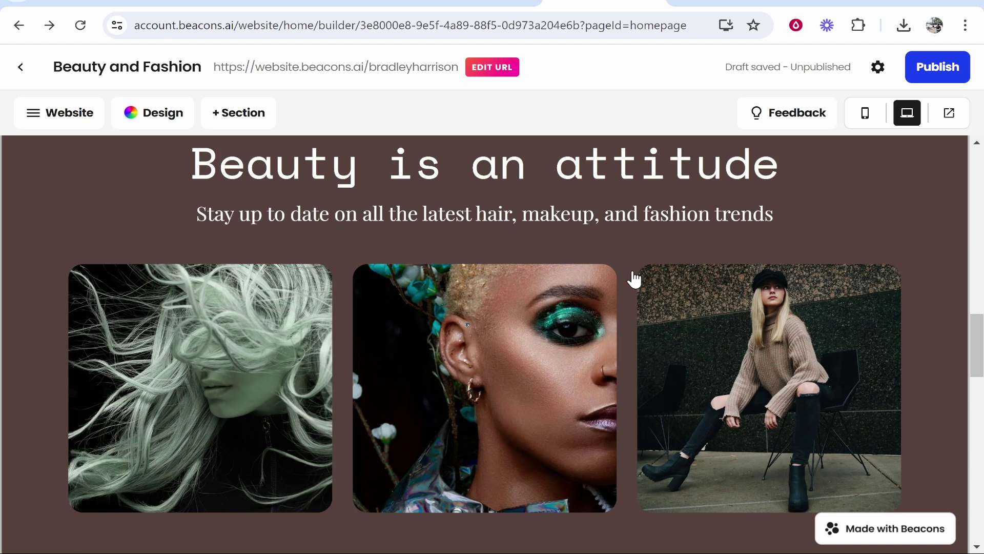
click(229, 120)
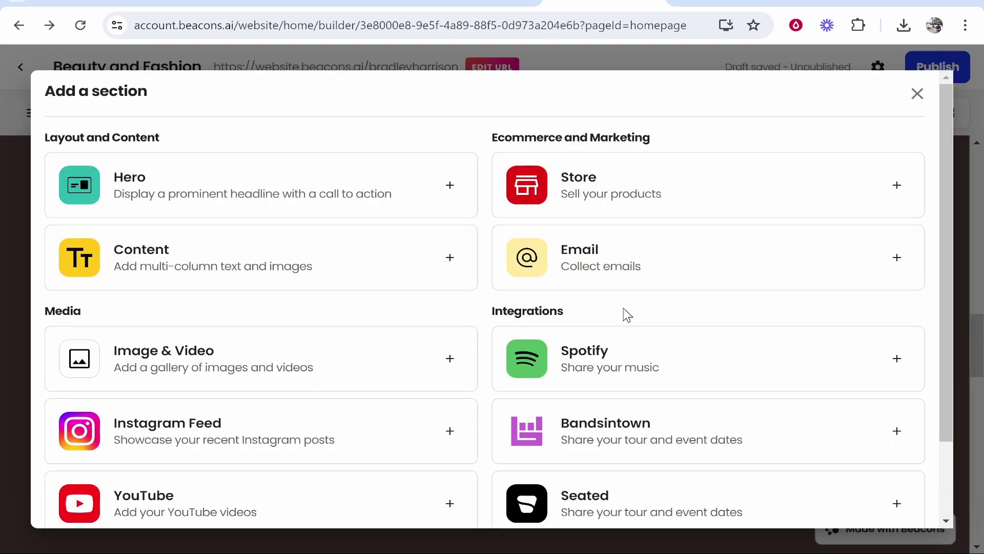
scroll(624, 314, down, 2)
click(910, 114)
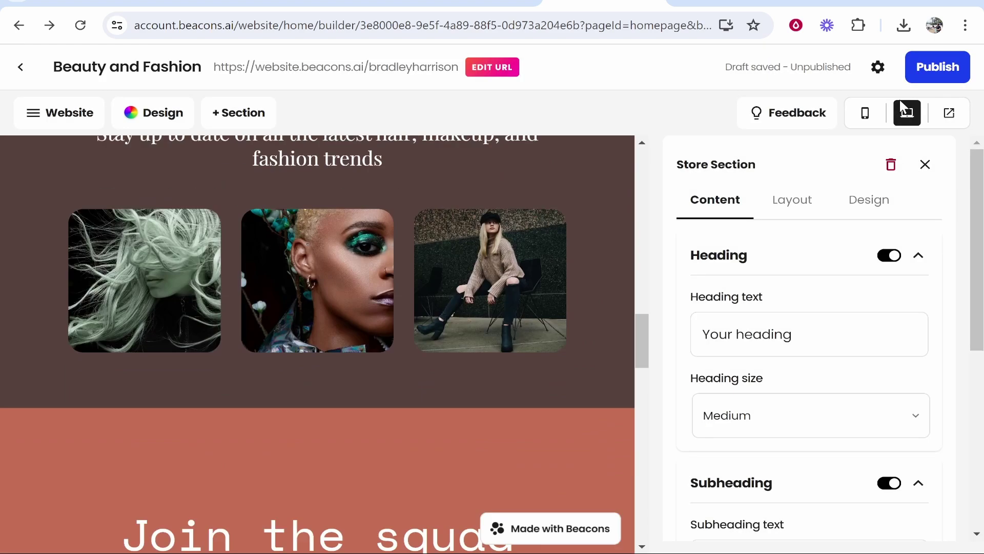
scroll(359, 308, down, 3)
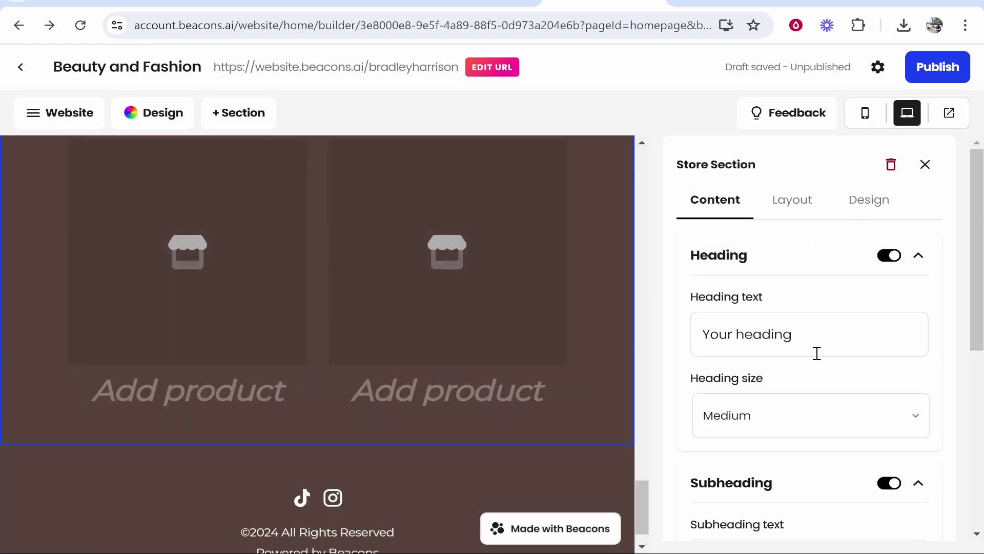
scroll(270, 297, up, 2)
scroll(611, 358, down, 3)
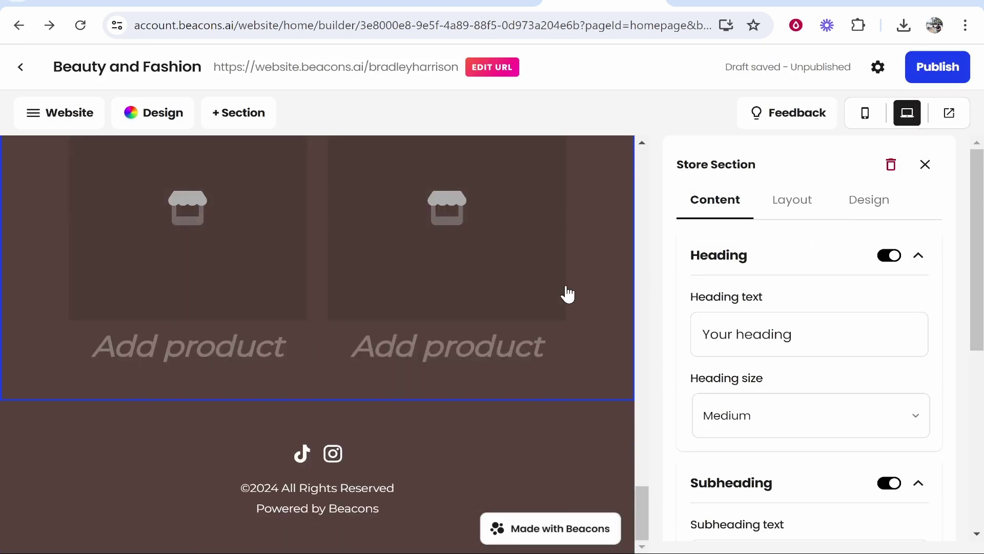
Publish the KnowledgeBase site, view it live, and test the Shop my fav beauty products button
click(953, 70)
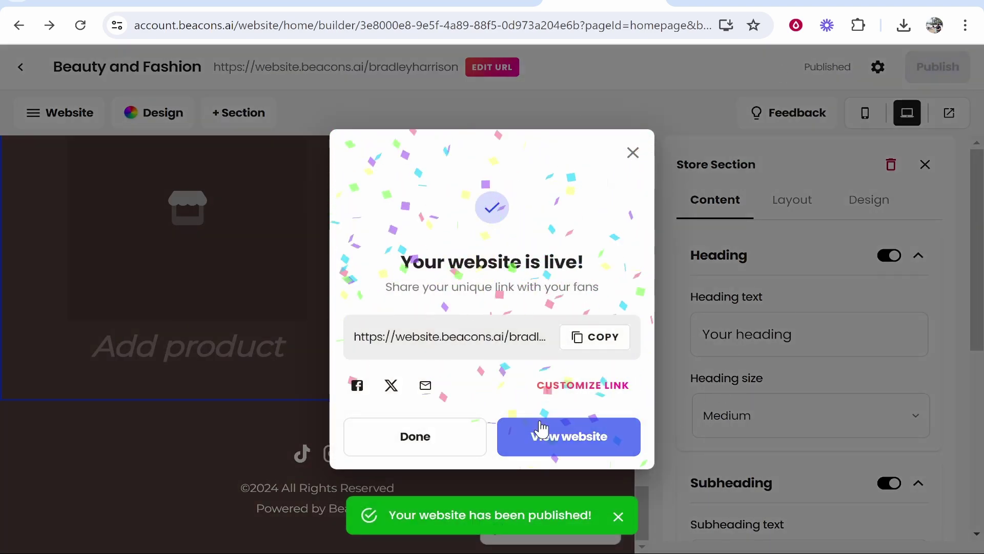
click(528, 449)
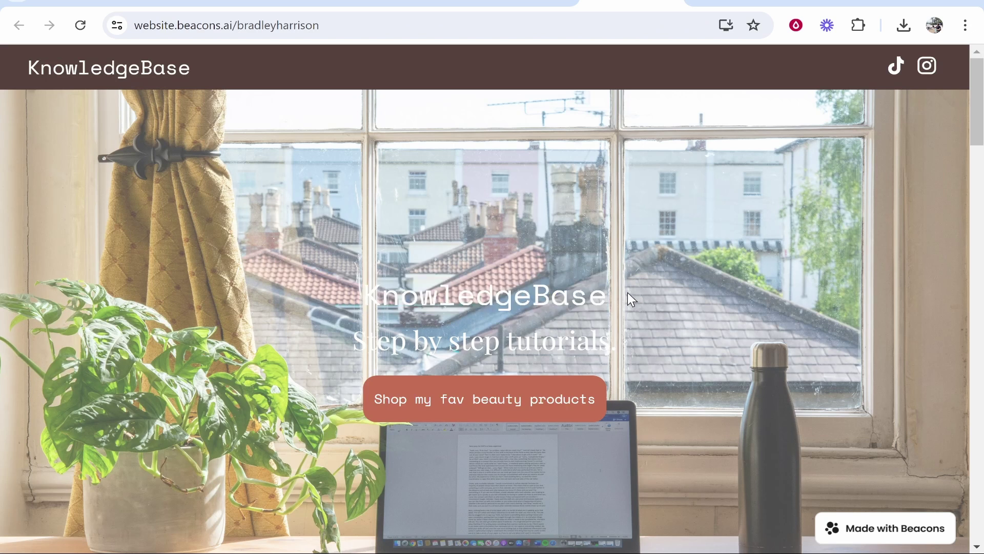
scroll(627, 292, down, 4)
click(543, 239)
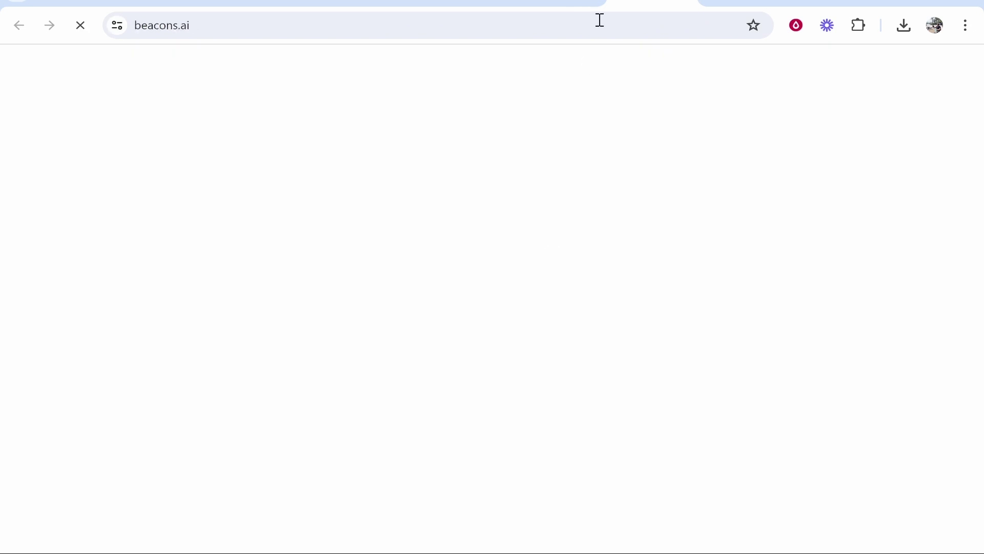
Close the blank shop tab and return to the Beauty and Fashion draft preview tab
key(ctrl+w)
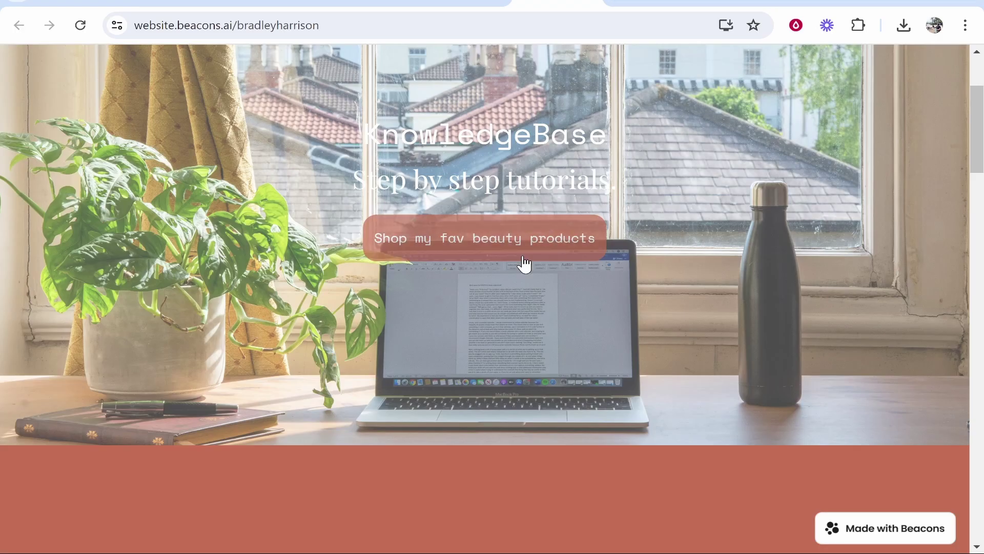
scroll(473, 298, down, 15)
scroll(478, 319, up, 15)
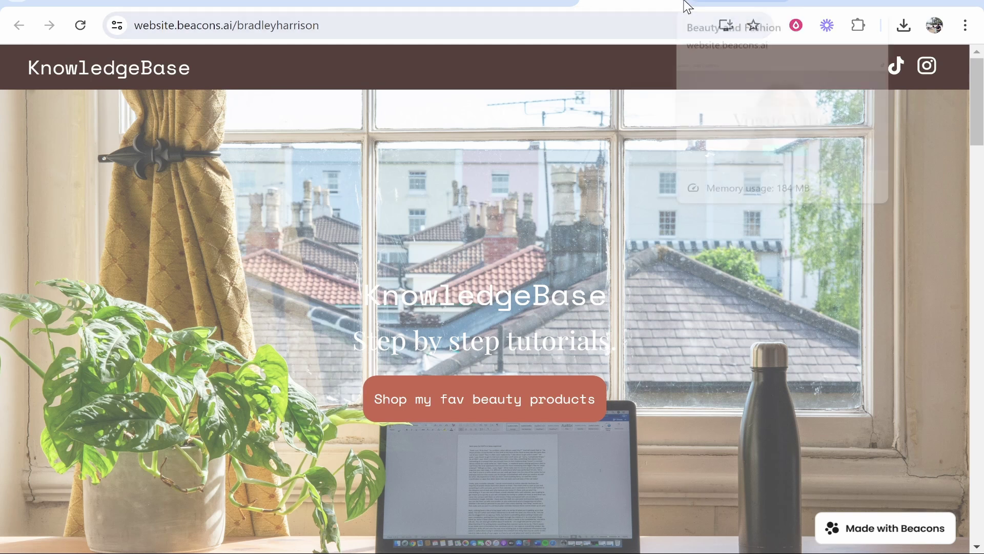
click(631, 10)
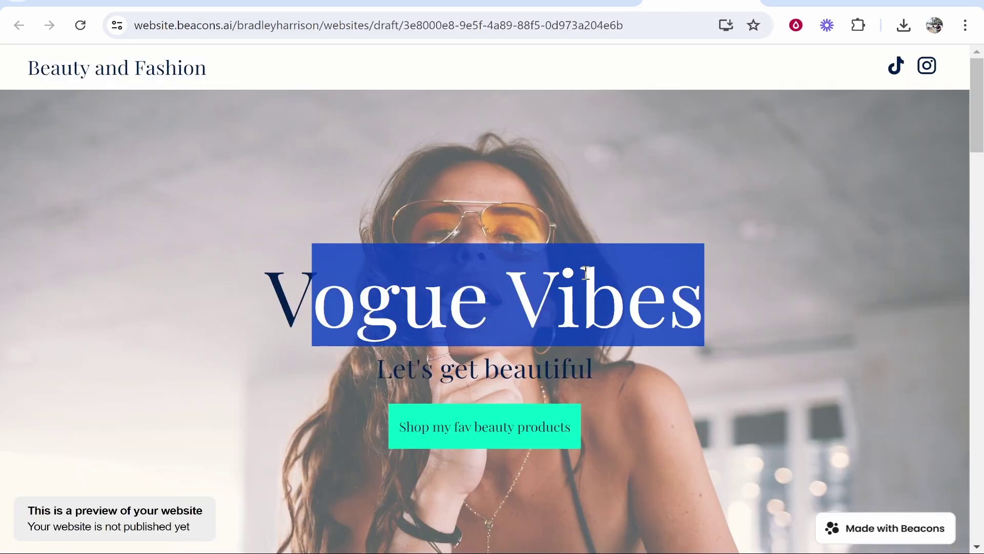